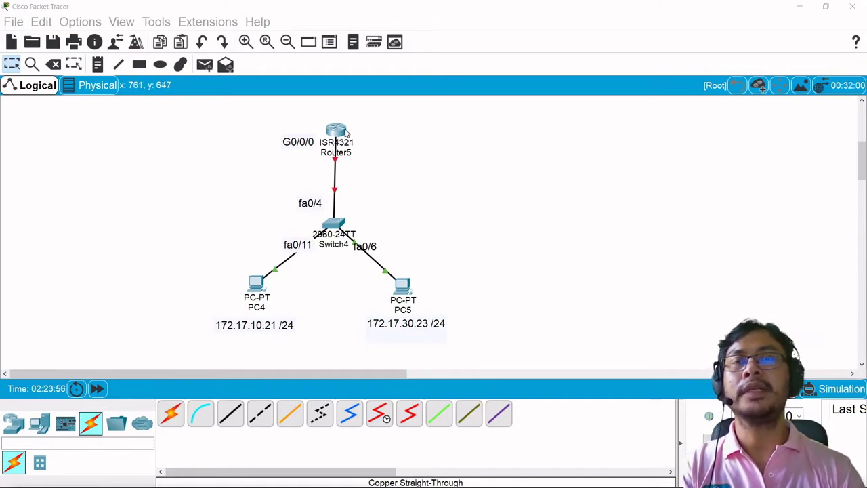
- Adjust the placement of Router5 and the G0/0/0 and fa0/11 port labels in the topology
left_click_drag(336, 132, 305, 154)
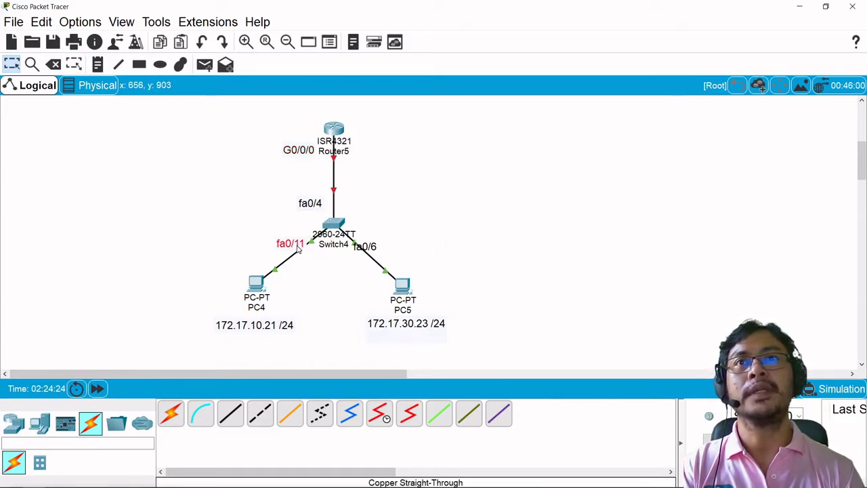
left_click_drag(295, 241, 299, 252)
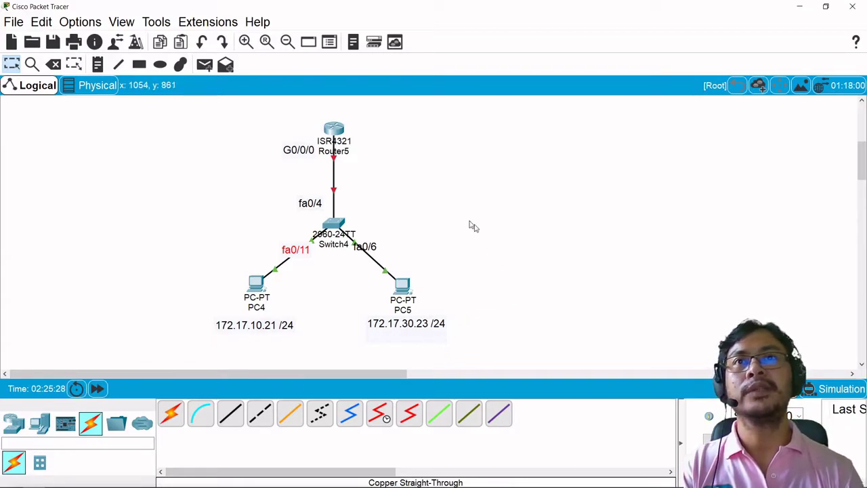
left_click_drag(343, 135, 341, 132)
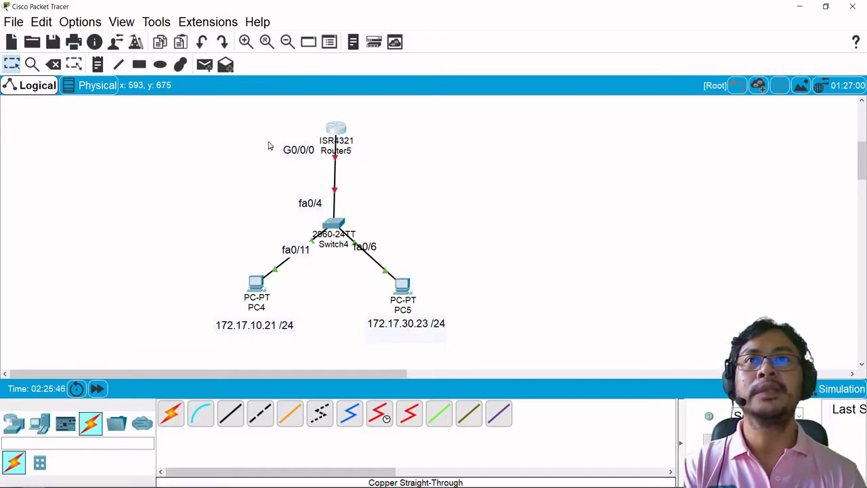
left_click_drag(269, 138, 373, 155)
left_click(416, 164)
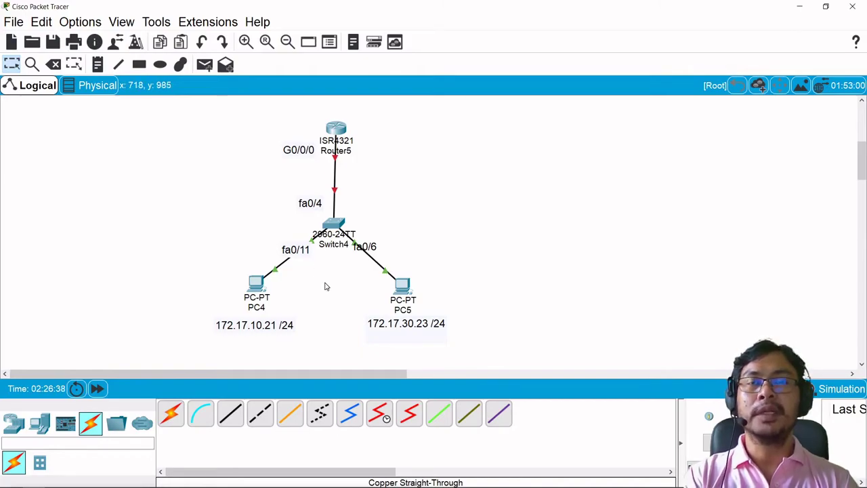
- Review PC4's static IP address, subnet mask and default gateway in its IP configuration
left_click(258, 285)
left_click(292, 139)
left_click_drag(437, 73, 623, 62)
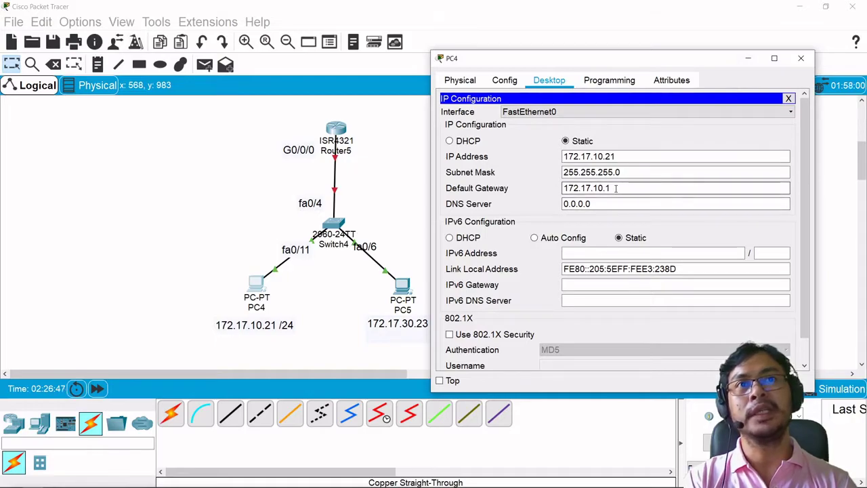
left_click(801, 58)
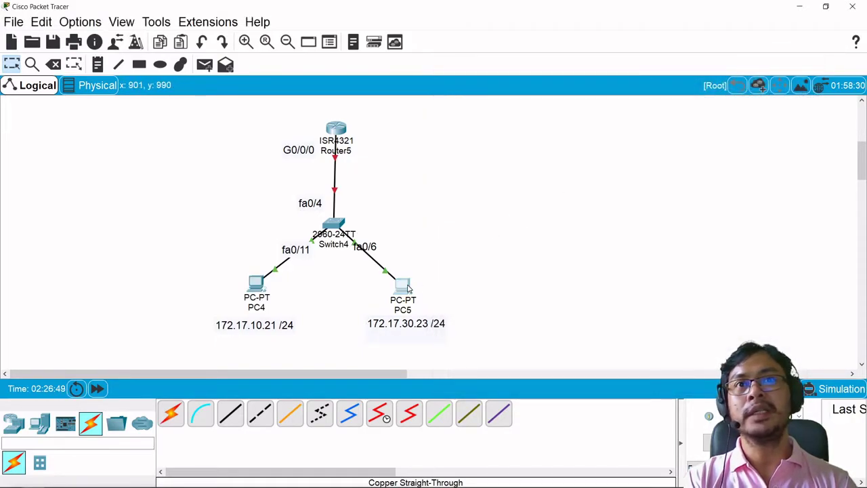
- Check PC5's static IP address, subnet mask and default gateway in its IP configuration
left_click(402, 286)
left_click_drag(482, 68, 688, 52)
left_click(485, 135)
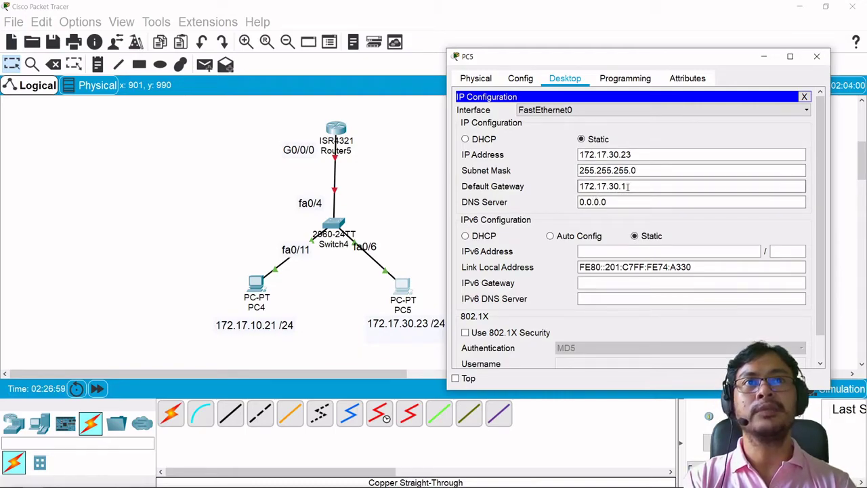
left_click(817, 57)
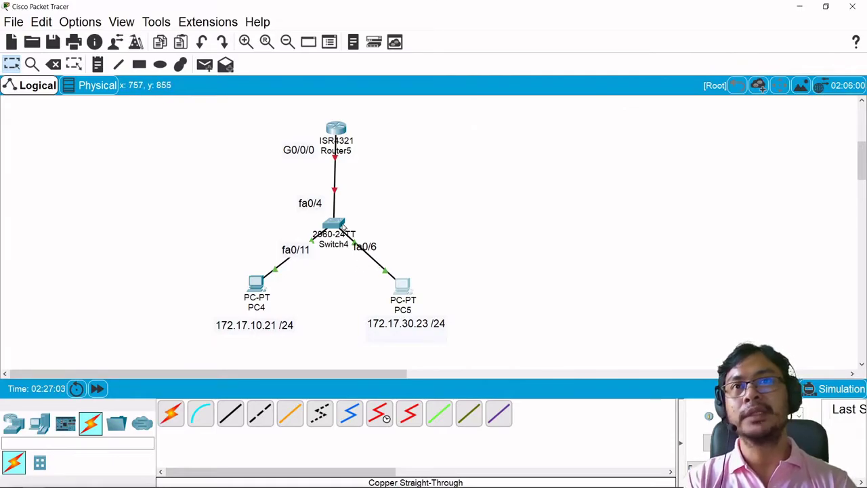
- Open Switch4's command line and enter global configuration mode with en and conf t
left_click(339, 223)
left_click_drag(432, 75, 625, 58)
left_click(586, 80)
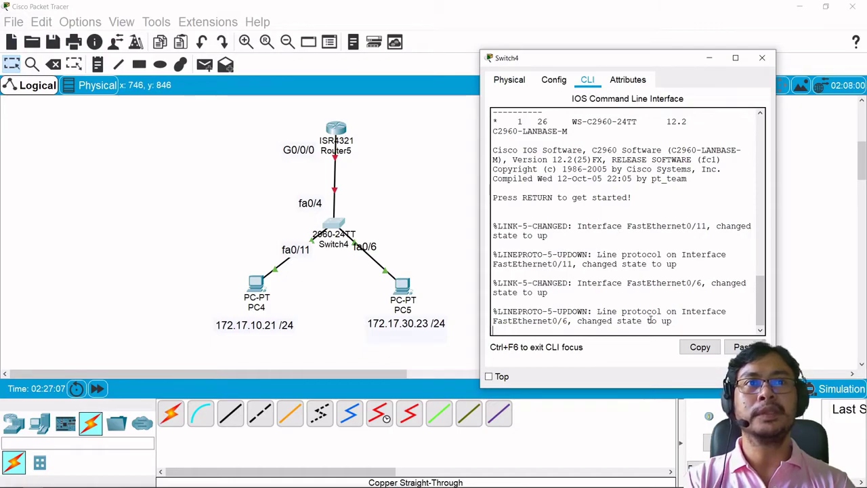
key("Return")
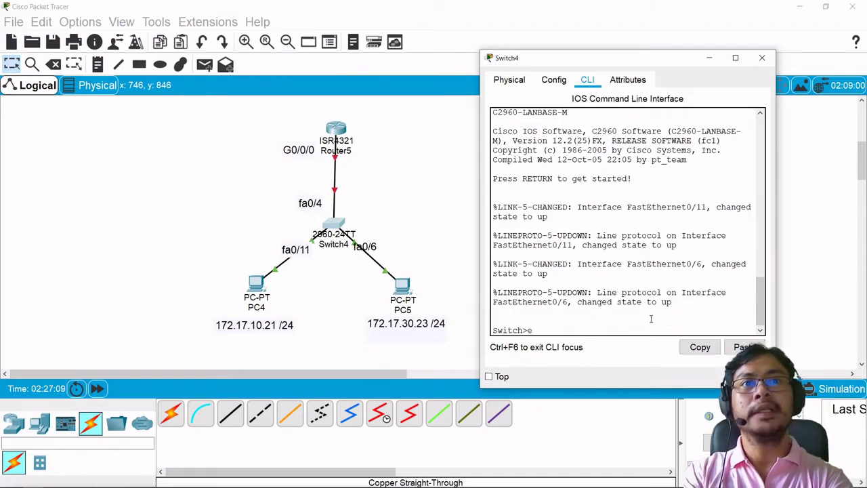
type("n")
key("Return")
type("conf t")
key("Return")
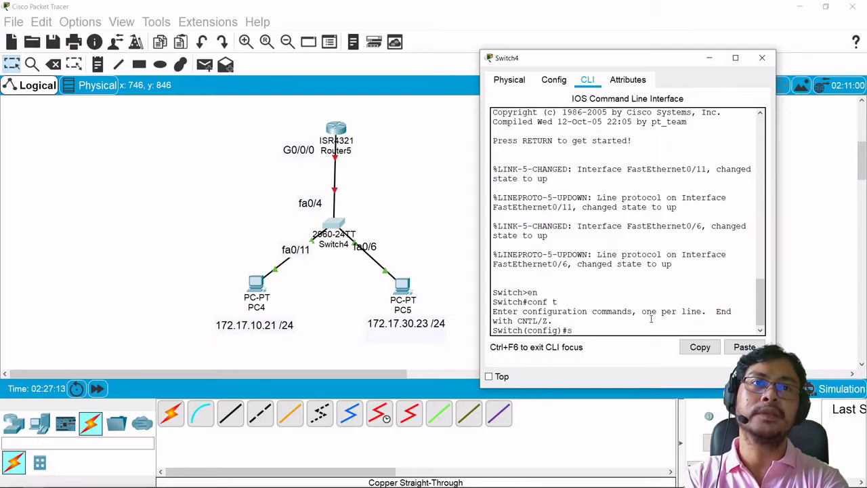
- Display the switch's brief VLAN table with do sh vlan br and widen the Switch4 window to read it
type("do sh vlan b")
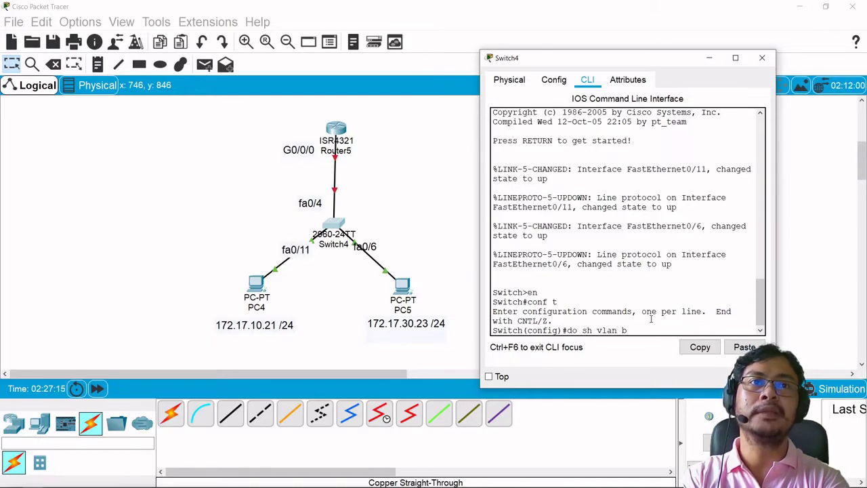
key("Return")
left_click_drag(775, 249, 845, 242)
left_click_drag(480, 227, 450, 224)
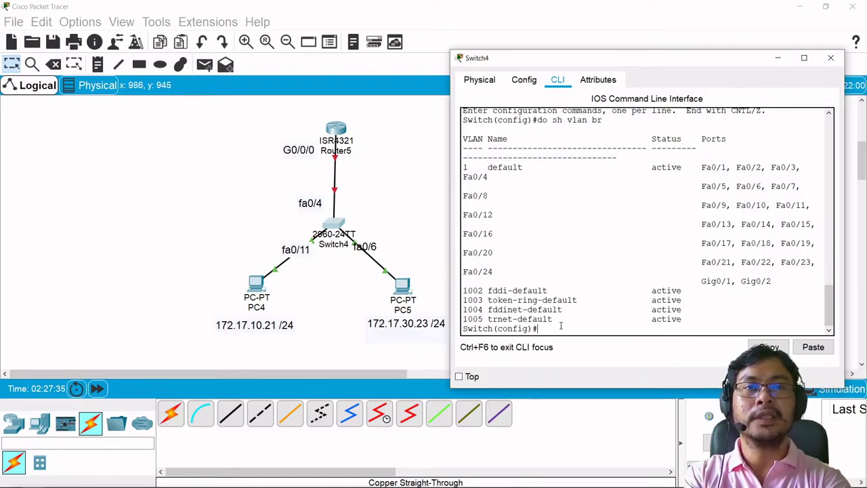
- Create VLAN 10 on Switch4
type("vlan 10")
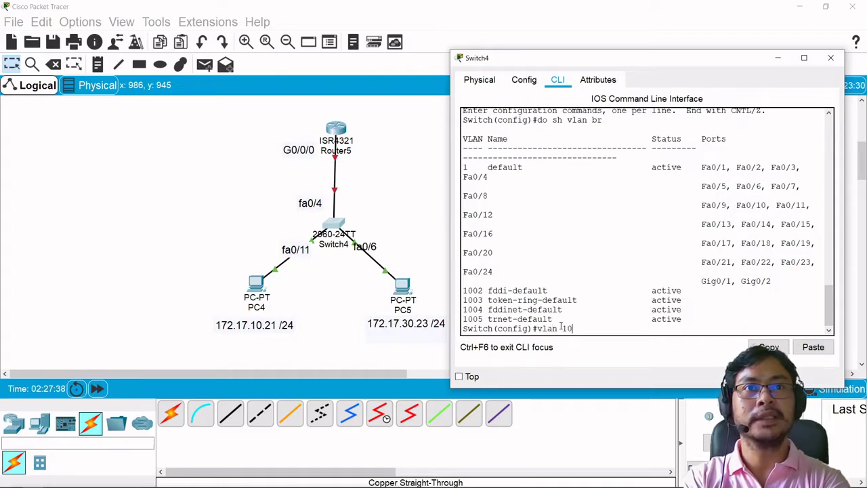
key("Return")
type("switch")
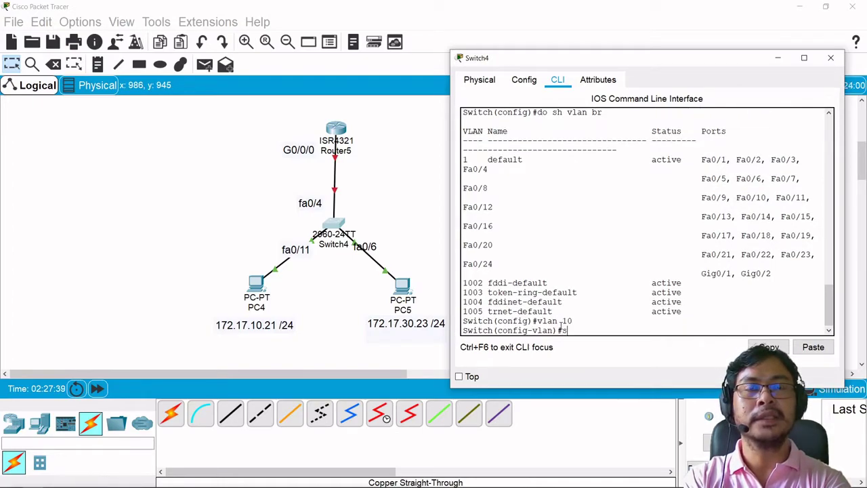
type("port acc")
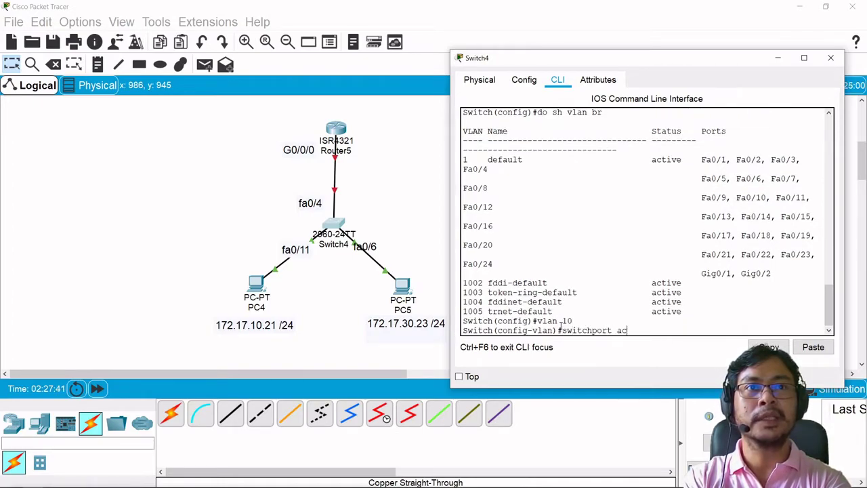
key("BackSpace")
key("BackSpace")
key("BackSpace")
key("BackSpace")
key("BackSpace")
key("BackSpace")
key("BackSpace")
key("BackSpace")
key("BackSpace")
key("BackSpace")
key("BackSpace")
key("BackSpace")
key("BackSpace")
key("BackSpace")
- Create VLAN 30 on Switch4
type("vlan 30")
key("Return")
- Assign Switch4's interface fa0/11 to VLAN 10 with switchport access vlan 10
type("int fa0")
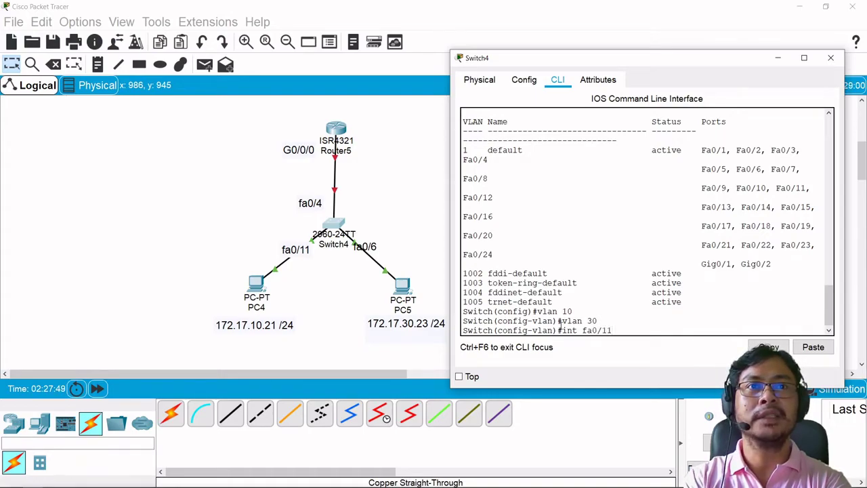
type("/11")
key("Return")
type("swit")
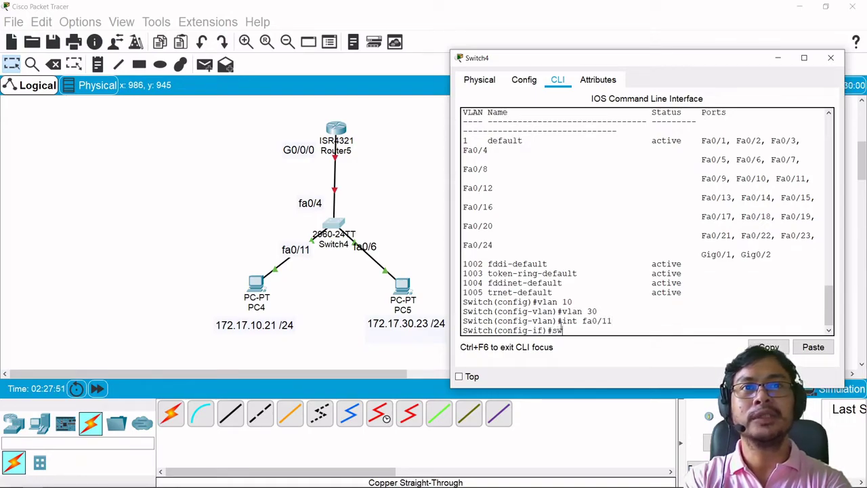
key("Tab")
type("acces")
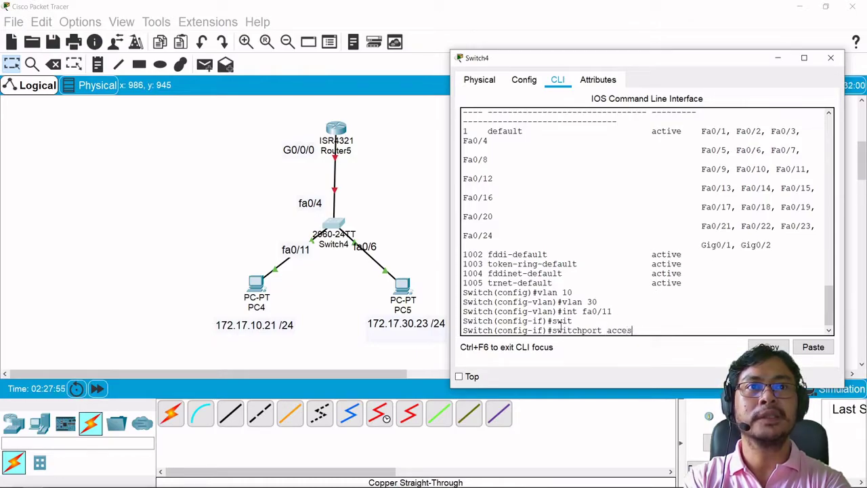
type("s vlan 10")
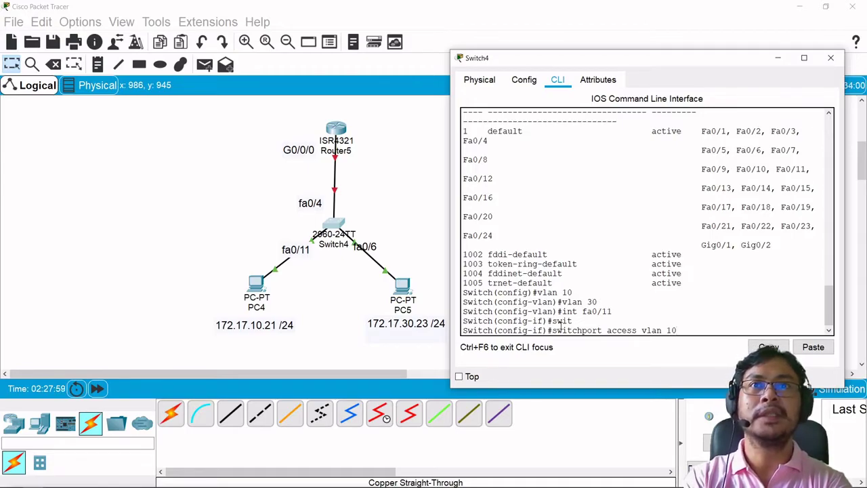
key("Return")
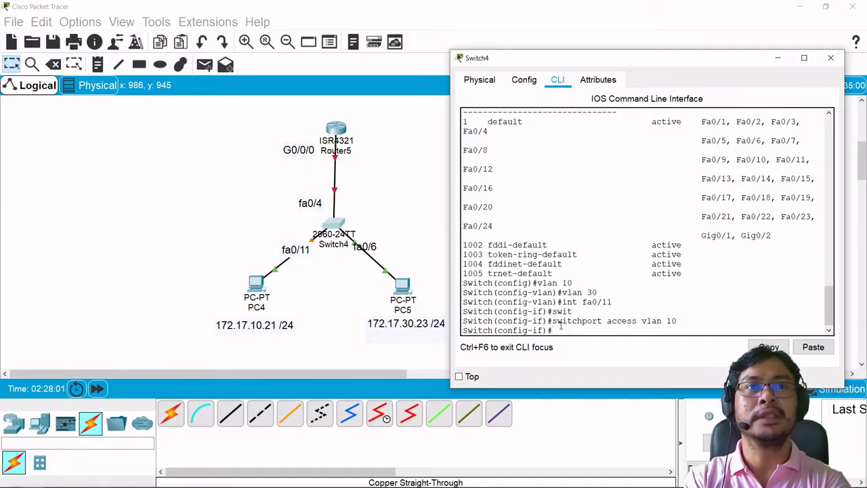
- Assign Switch4's interface fa0/6 to VLAN 30 with switchport access vlan 30
type("int fa0/6")
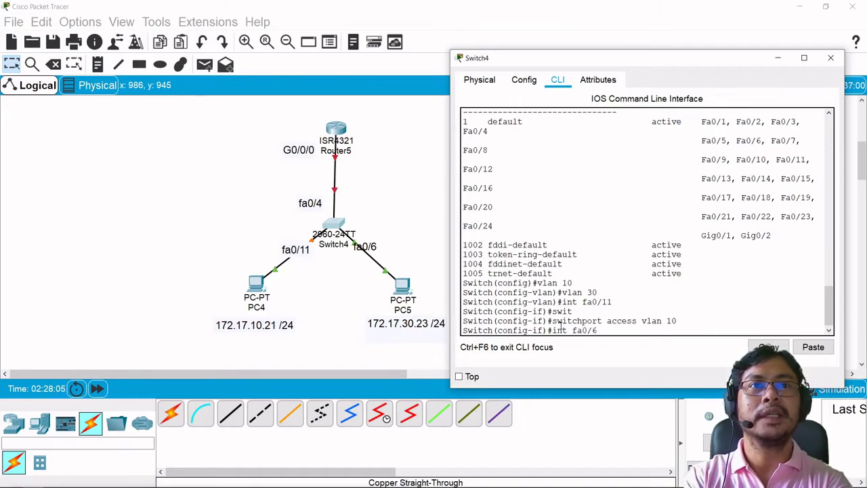
key("Return")
type("switchport")
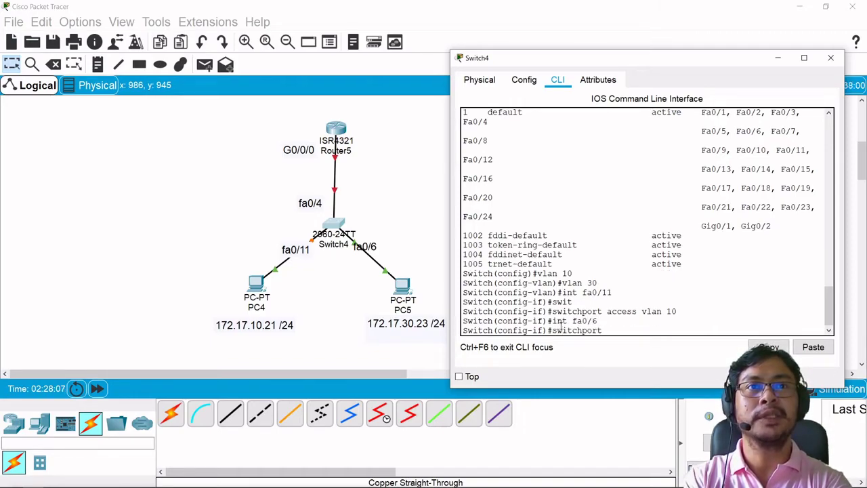
type(" access vlan 30")
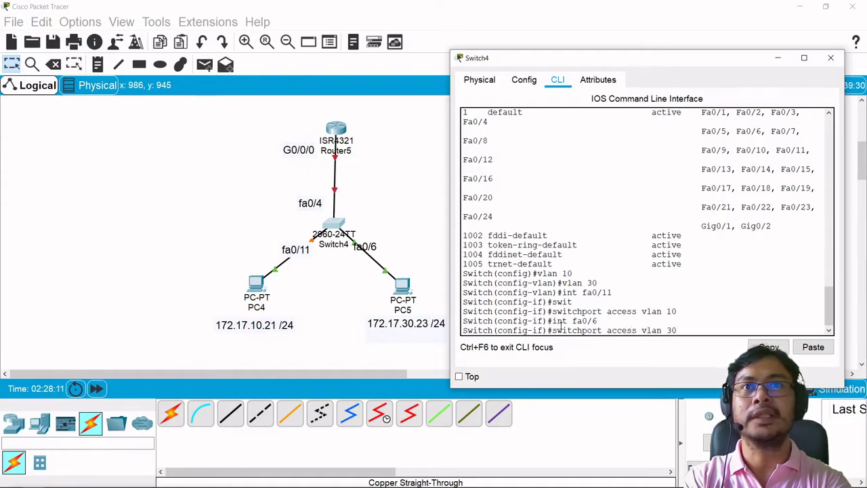
key("Return")
- Display the brief VLAN table again and examine the port assignments of VLANs 10 and 30
type("do sh vlan br")
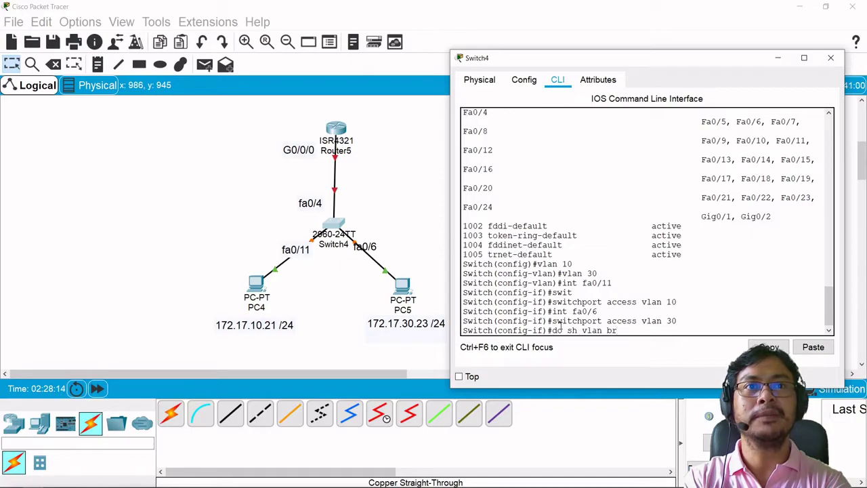
key("Return")
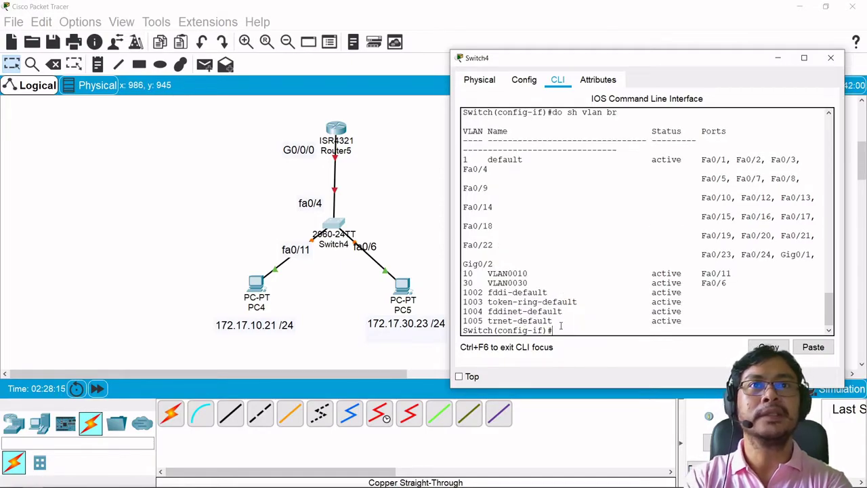
left_click_drag(734, 273, 463, 274)
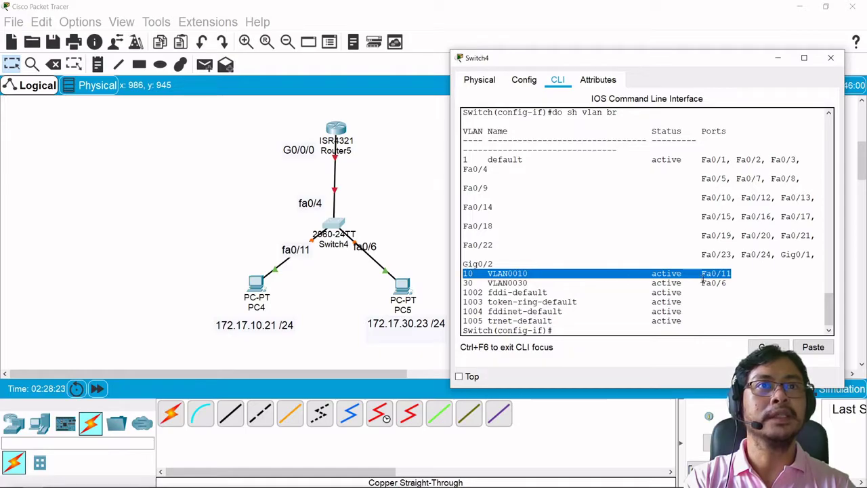
left_click(733, 282)
left_click_drag(733, 282, 464, 283)
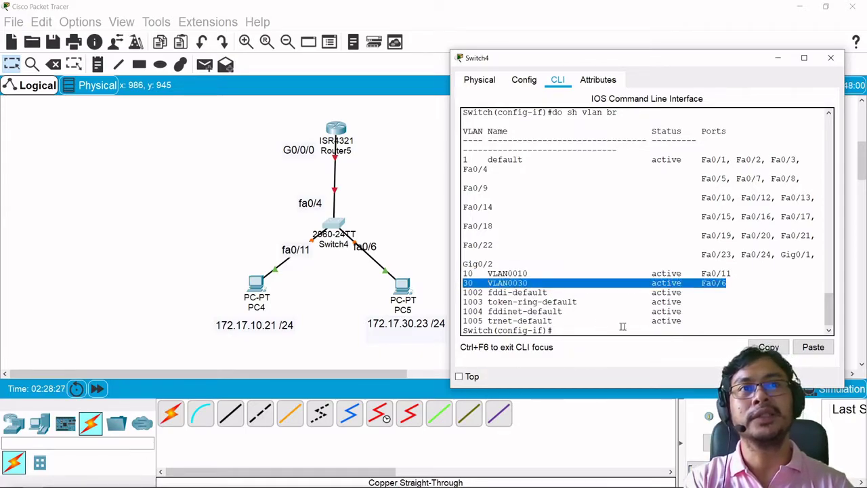
left_click(602, 324)
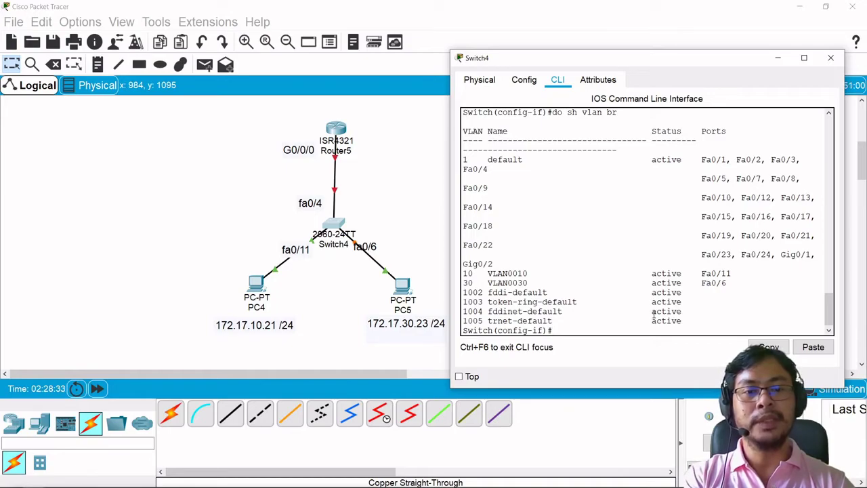
- Set Switch4's interface fa0/4, the link to the router, to trunk mode with switchport mode trunk
type("in")
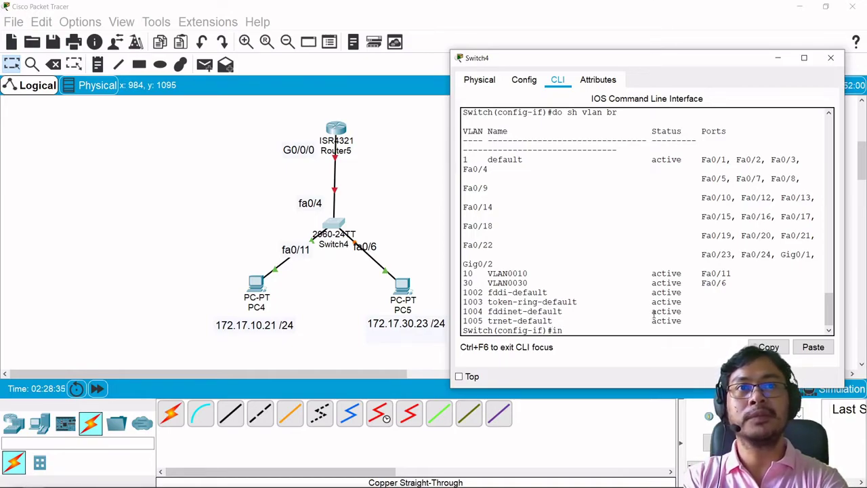
type("t fa0/4")
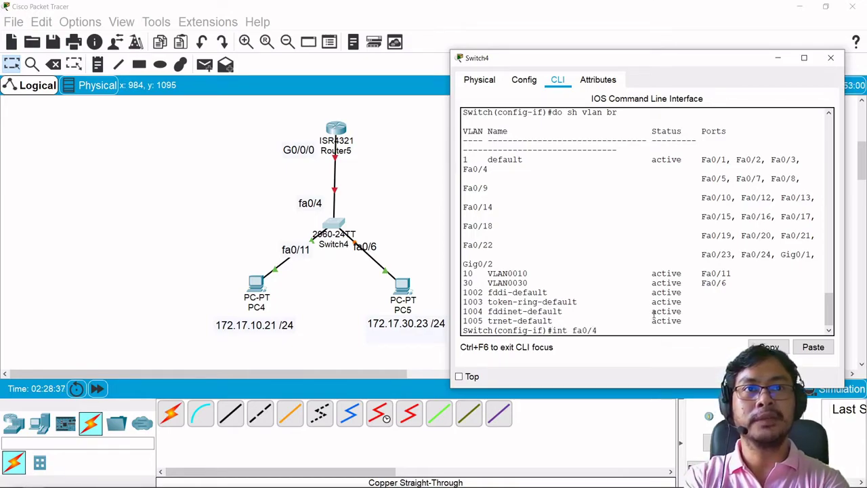
key("Return")
type("swit")
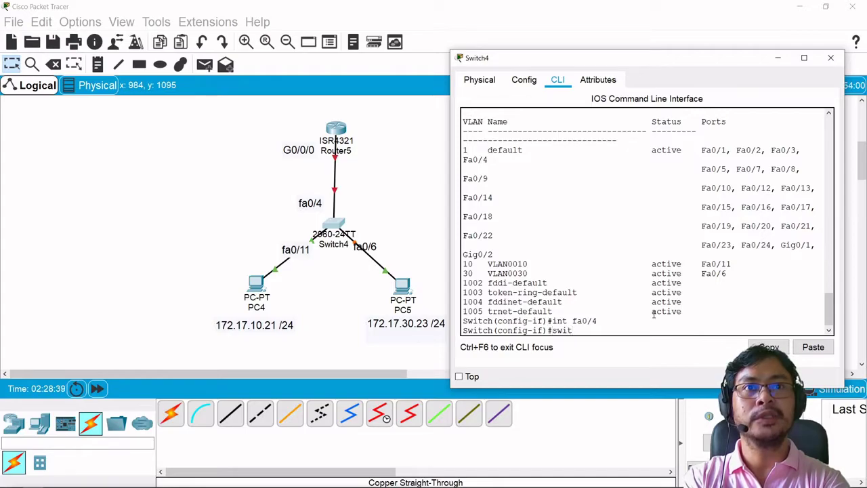
type("chpor")
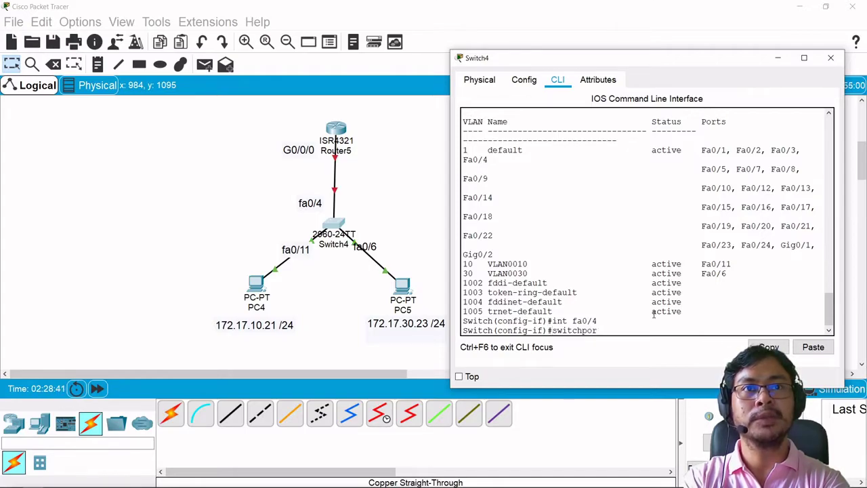
type("t mode trunk")
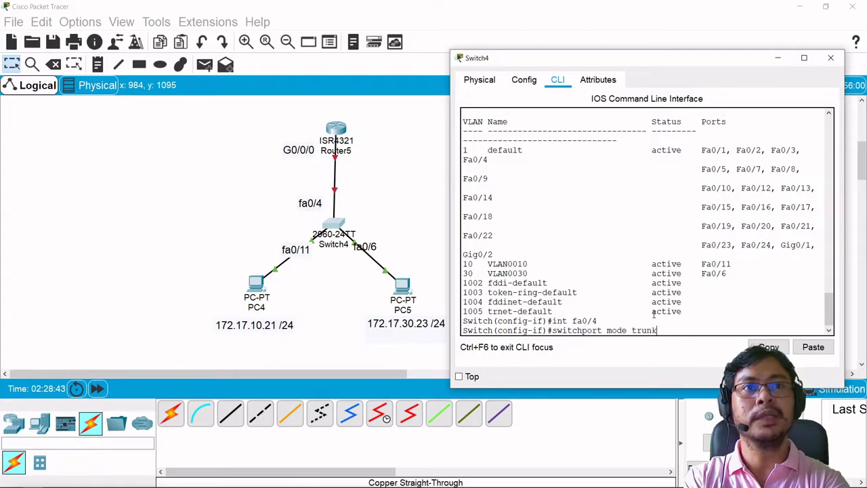
key("Return")
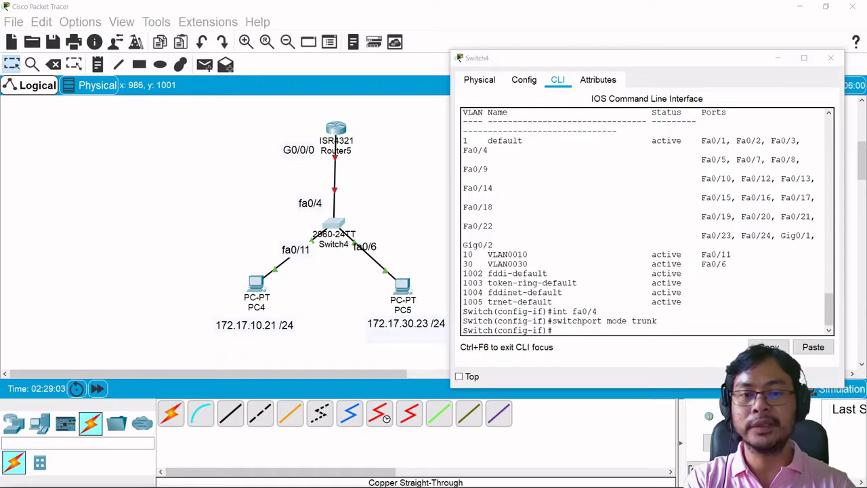
- Close Switch4's window and open Router5's command-line interface
left_click(831, 57)
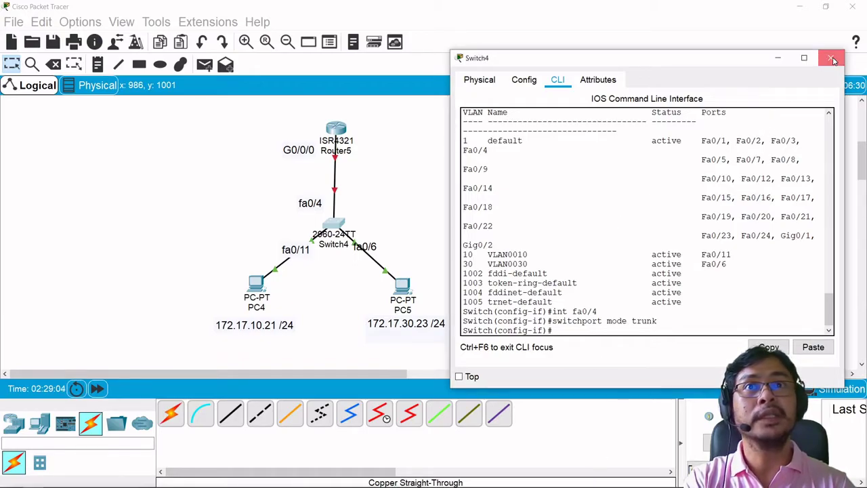
left_click(336, 129)
left_click_drag(468, 79, 646, 56)
left_click(542, 72)
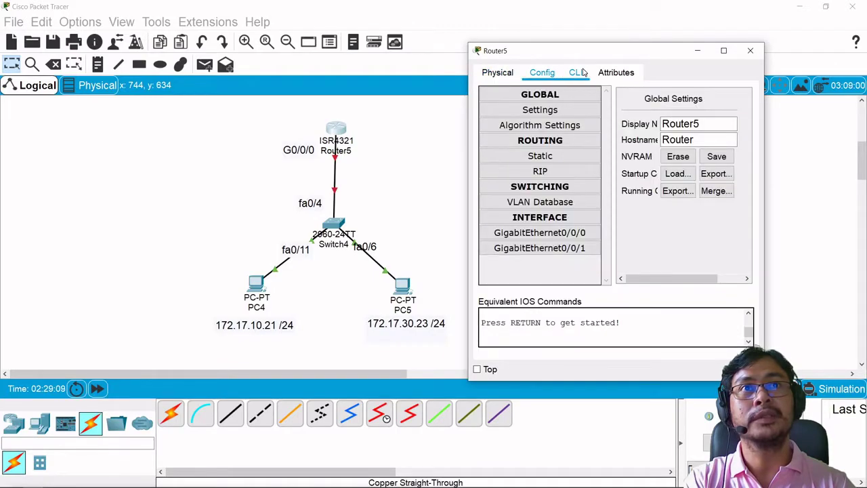
left_click(575, 73)
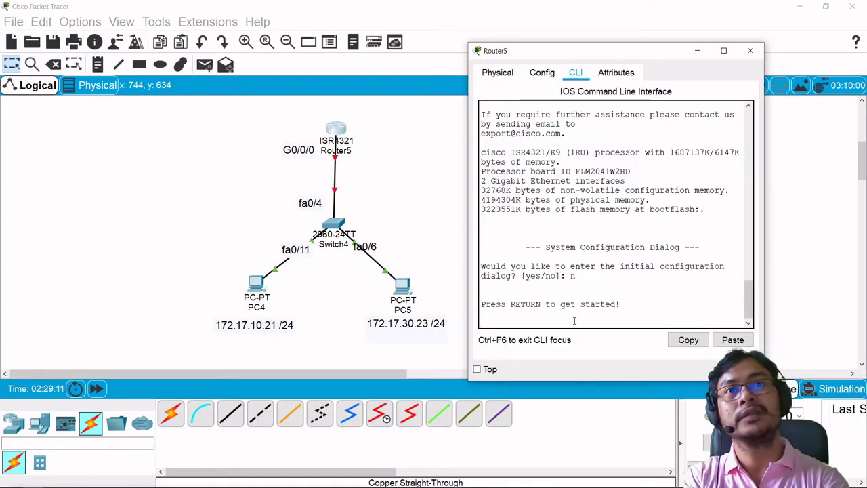
- Start Router5's console session and enter global configuration mode with en and conf t
key("Return")
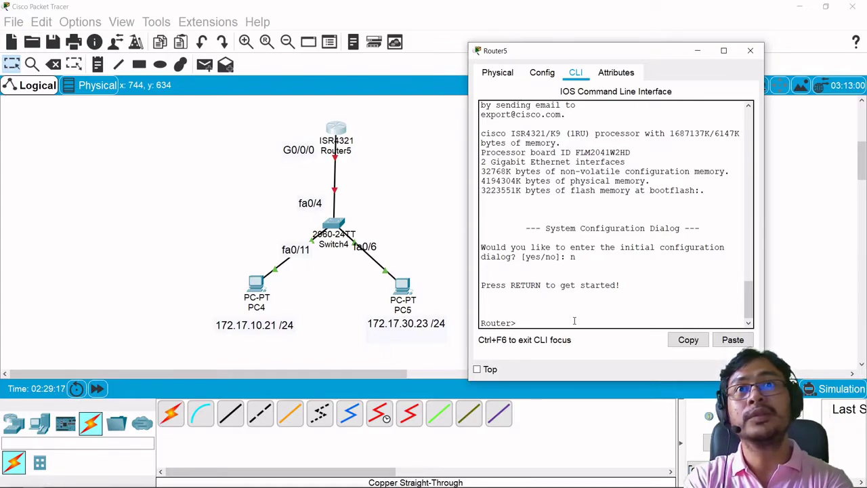
type("en")
key("Return")
type("conf t")
key("Return")
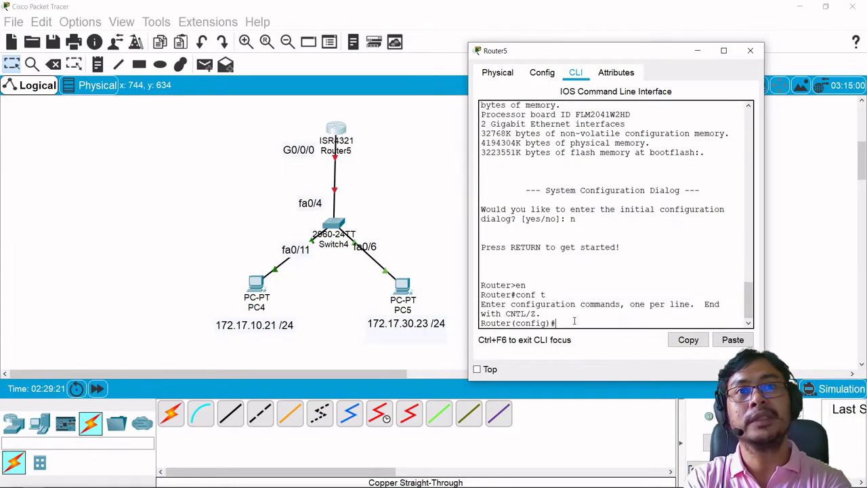
- Create subinterface g0/0/0.10 on Router5 and set its VLAN tagging with encapsulation dot1Q 10
type("in")
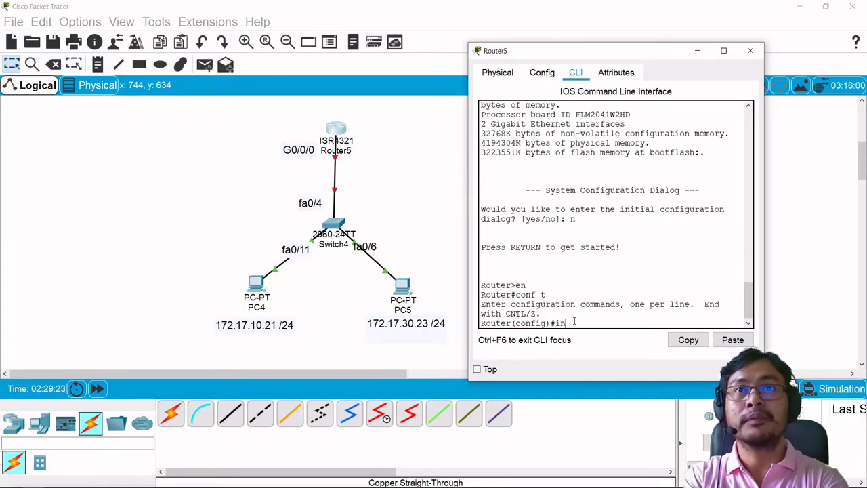
type("t g0/0/")
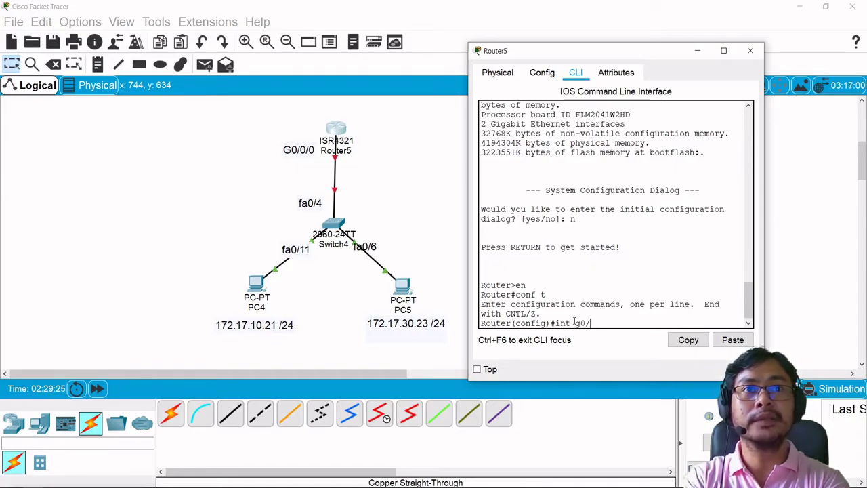
type("0.10")
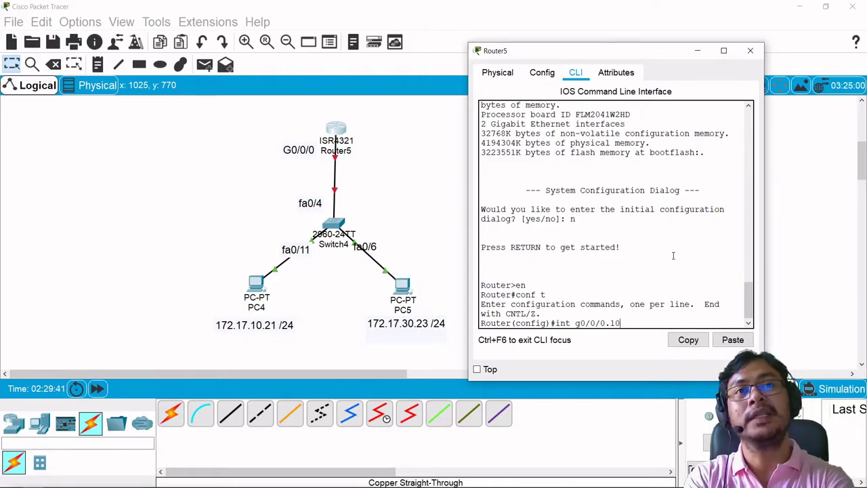
key("Return")
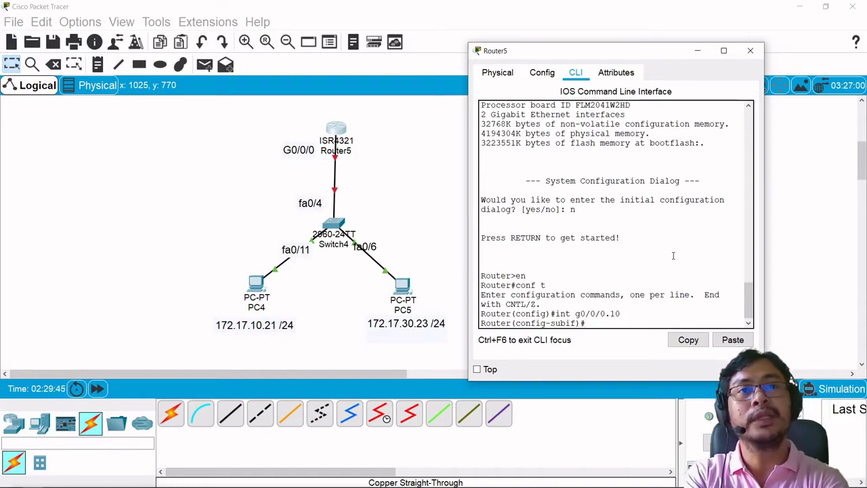
type("ncap")
key("Tab")
type("dot")
key("Tab")
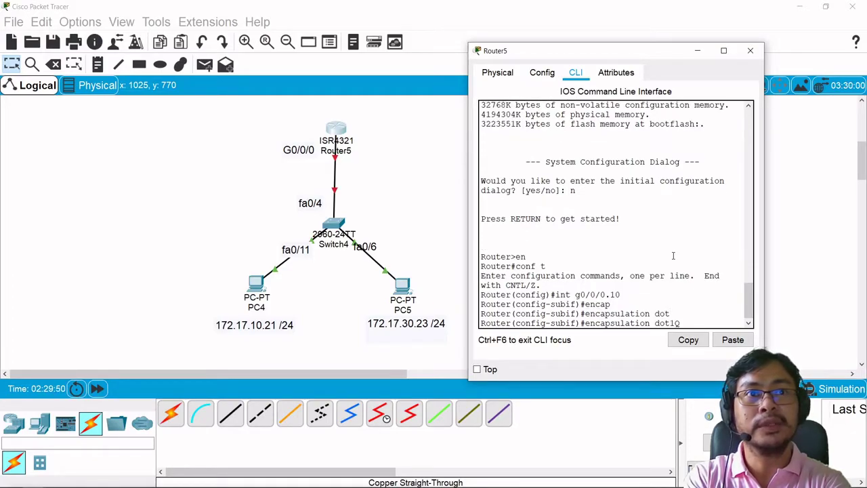
type("10")
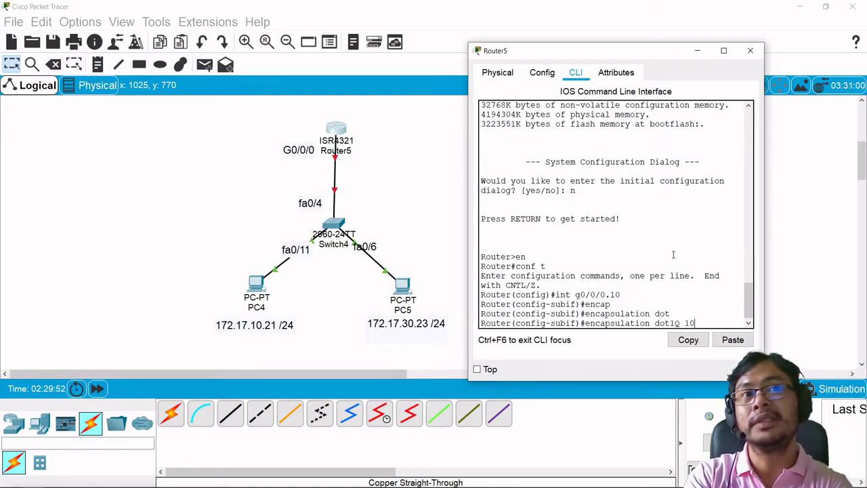
key("Return")
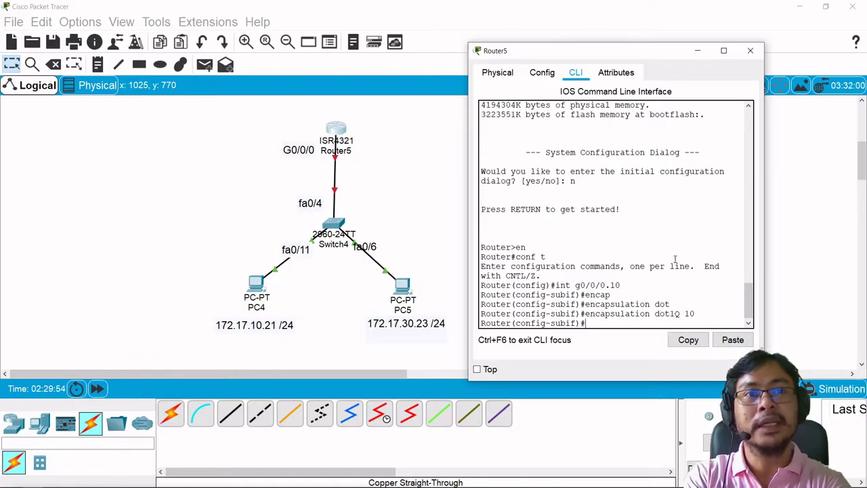
- Assign IP address 172.17.10.1 with mask 255.255.255.0 to Router5's subinterface g0/0/0.10
type("ip")
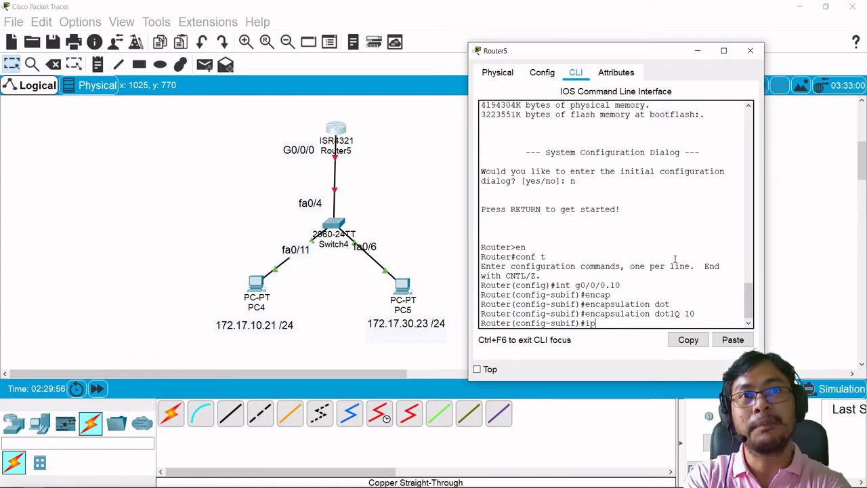
type(" add")
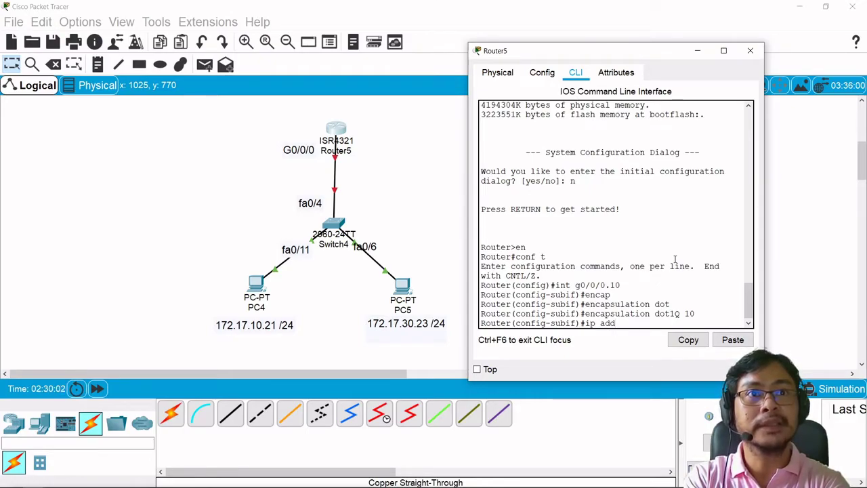
key("Tab")
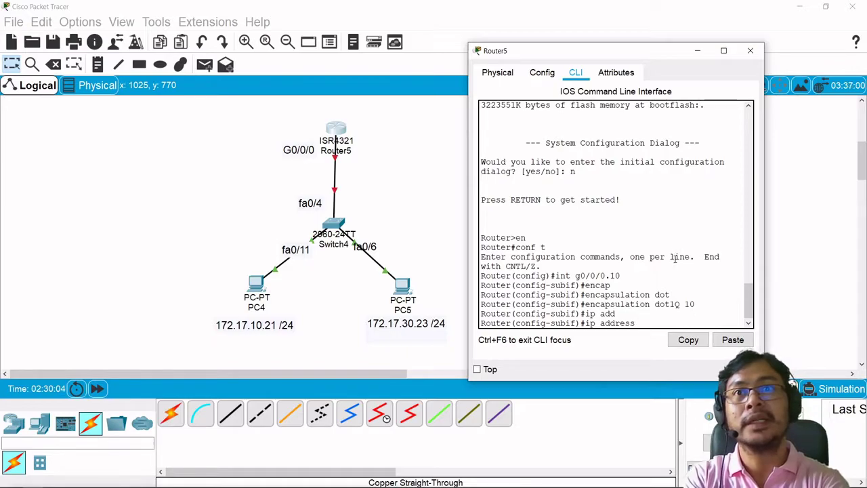
type("172.17.10")
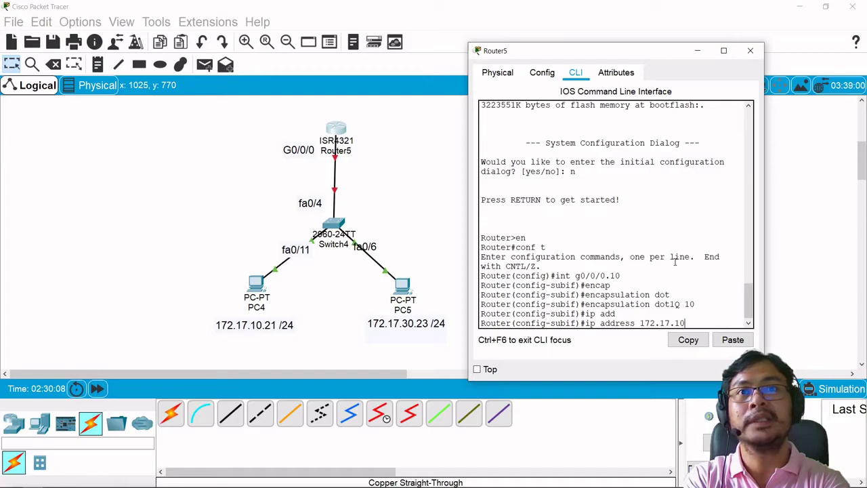
type(".1 255.255")
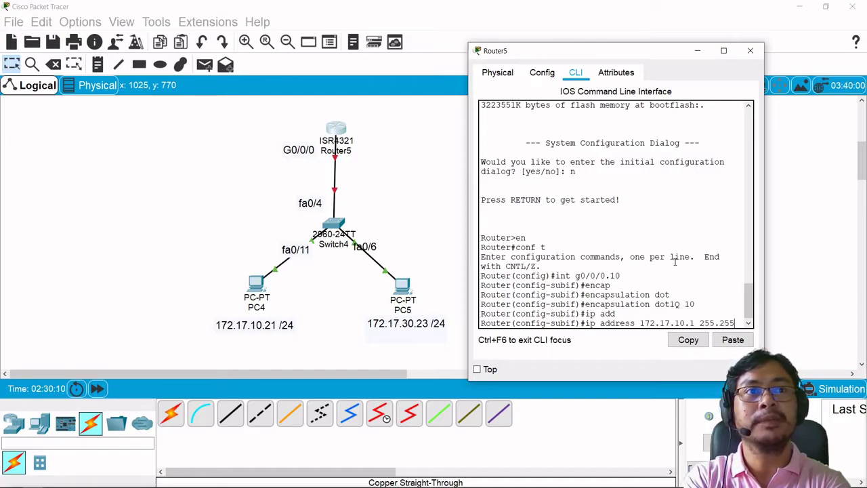
type(".255.0")
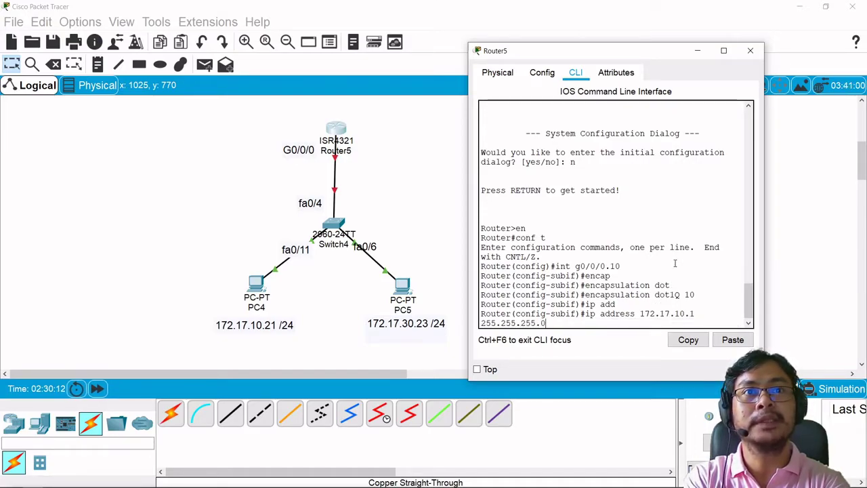
key("Return")
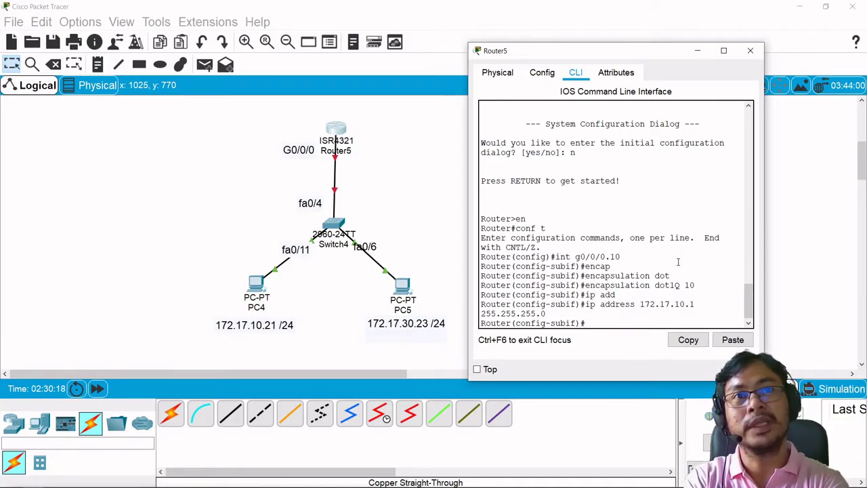
- Create subinterface g0/0/0.30 on Router5 and set its VLAN tagging with encapsulation dot1Q 30
type("int ")
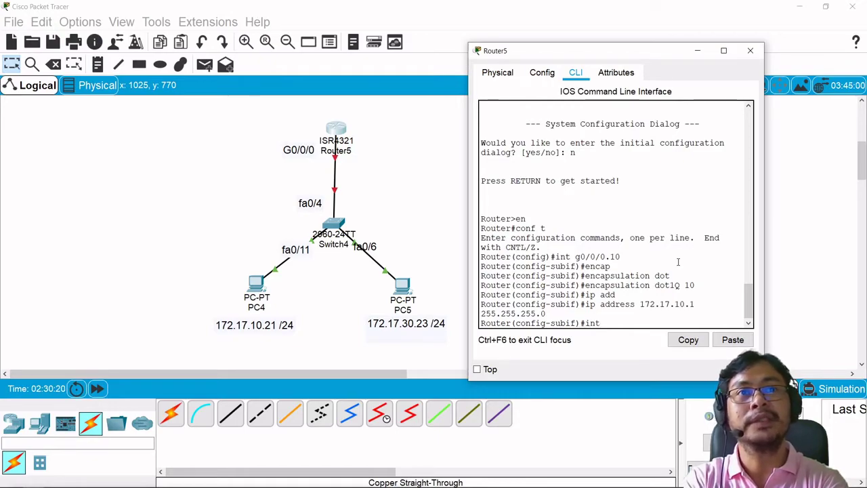
type("g0/0/")
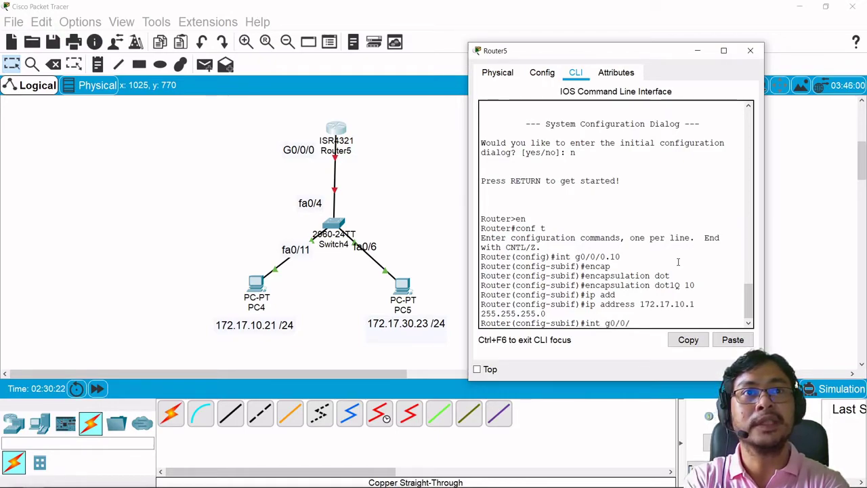
type("0.30")
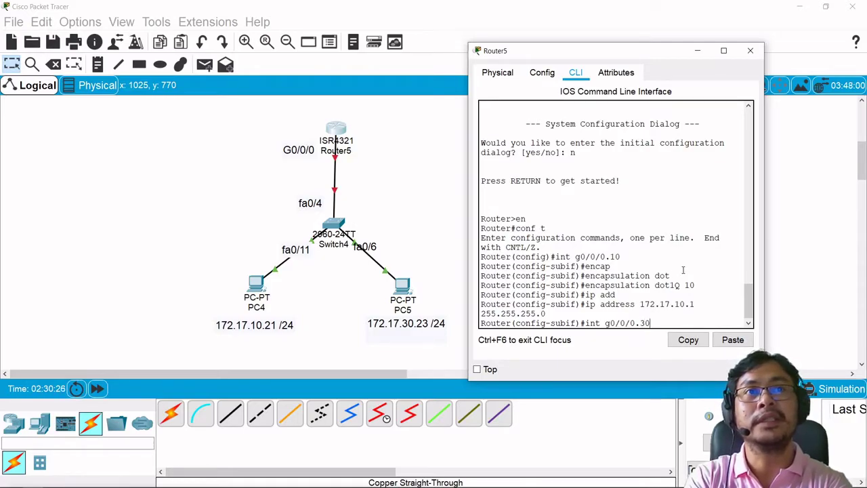
key("Return")
type("e")
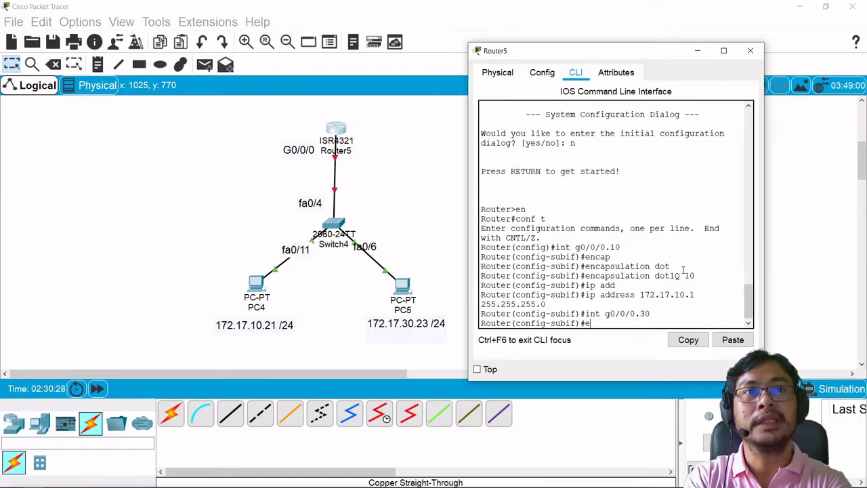
type("ncapsulation dot1Q")
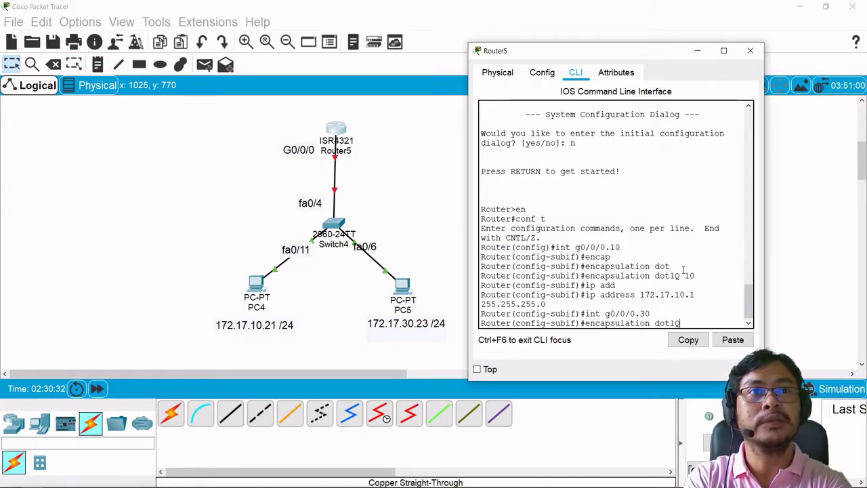
type(" 30")
key("Return")
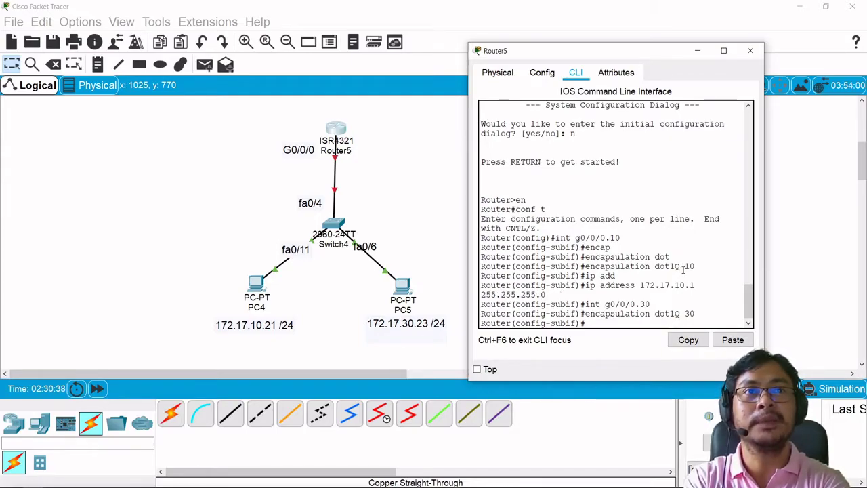
- Assign IP address 172.17.30.1 with mask 255.255.255.0 to Router5's subinterface g0/0/0.30
type("ip ad")
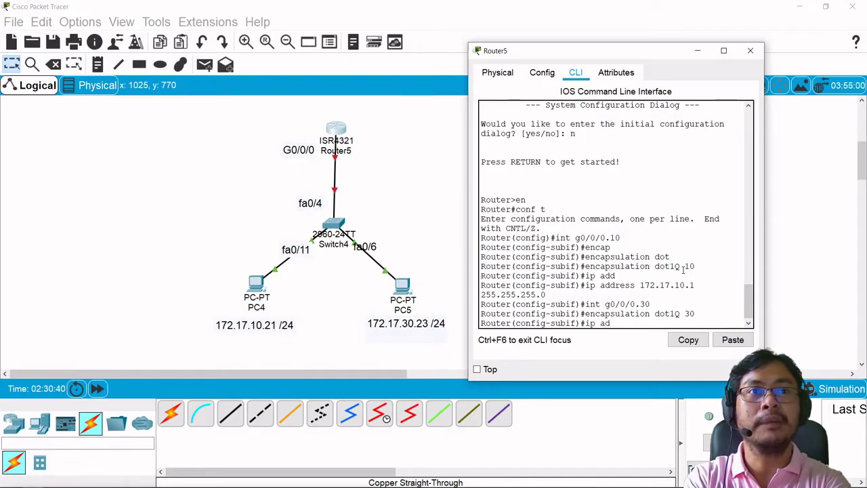
type("dress 172.1")
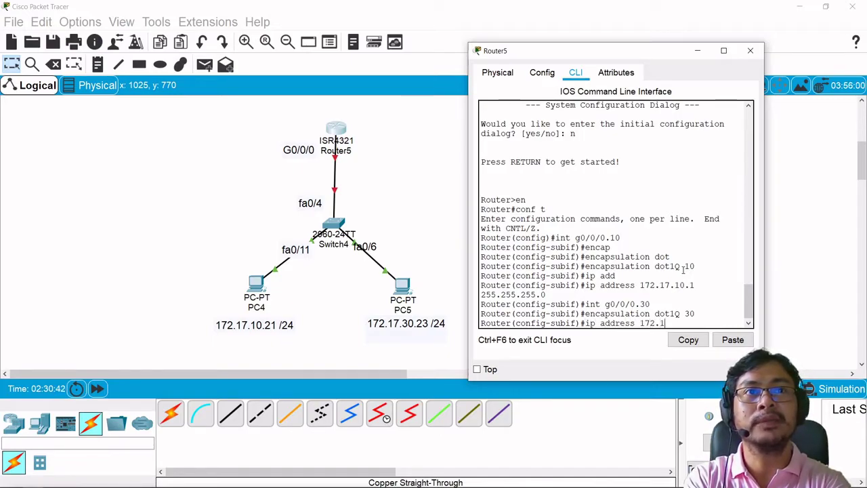
type("7.30.")
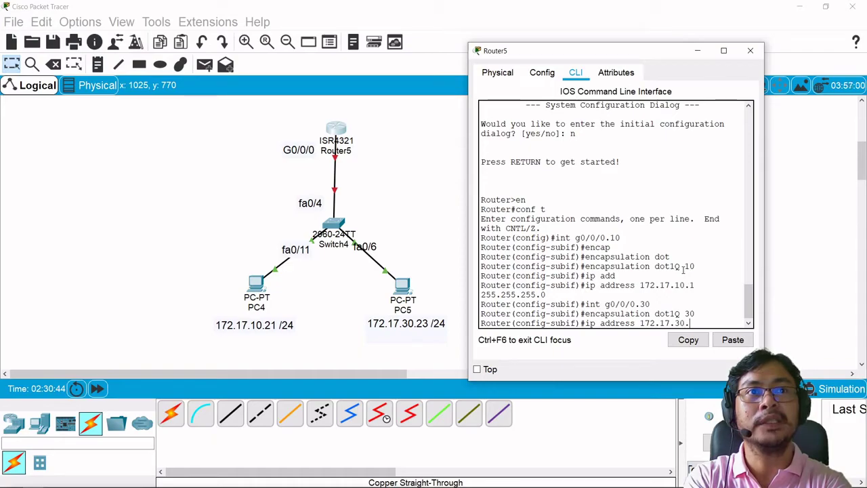
type("1 255.255")
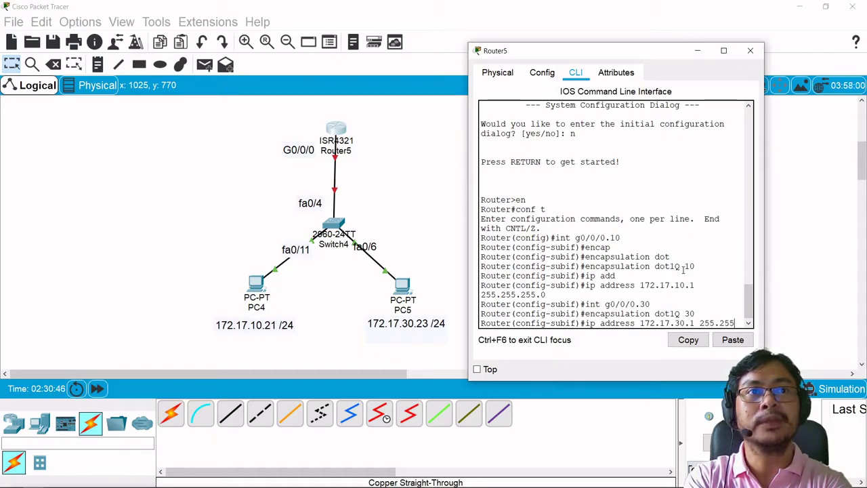
type(".255.0")
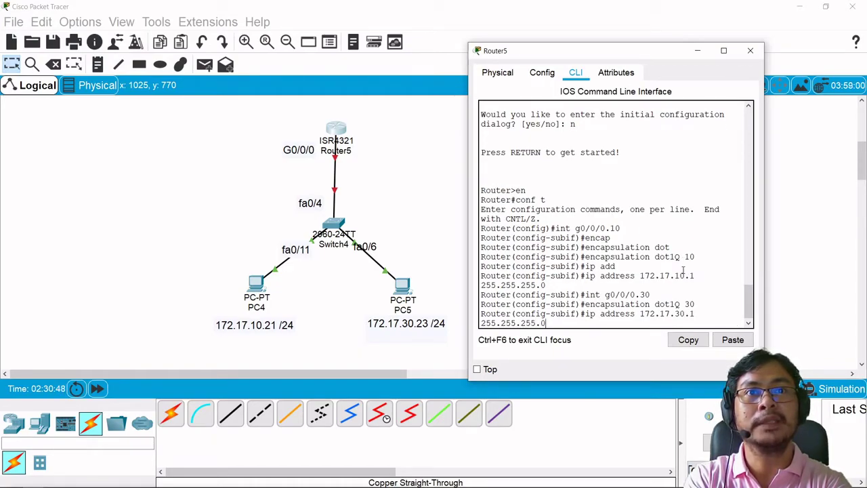
key("Return")
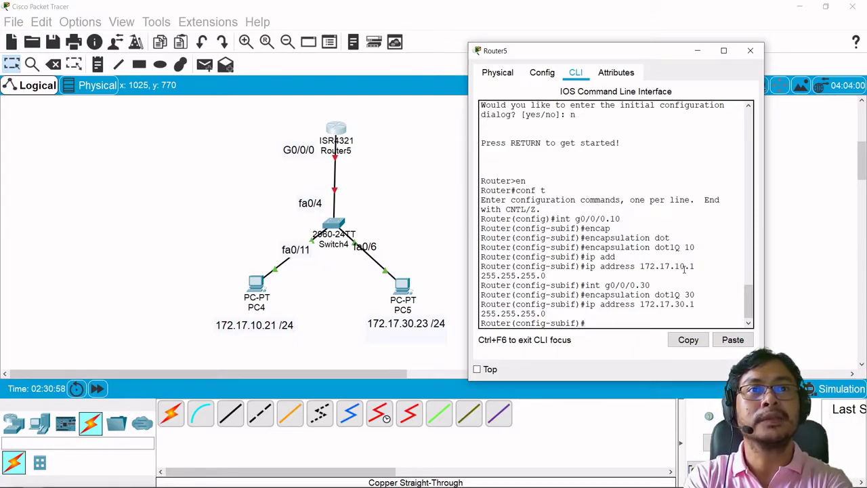
- Enable Router5's physical interface g0/0/0 with no shut and close the router's window
type("e")
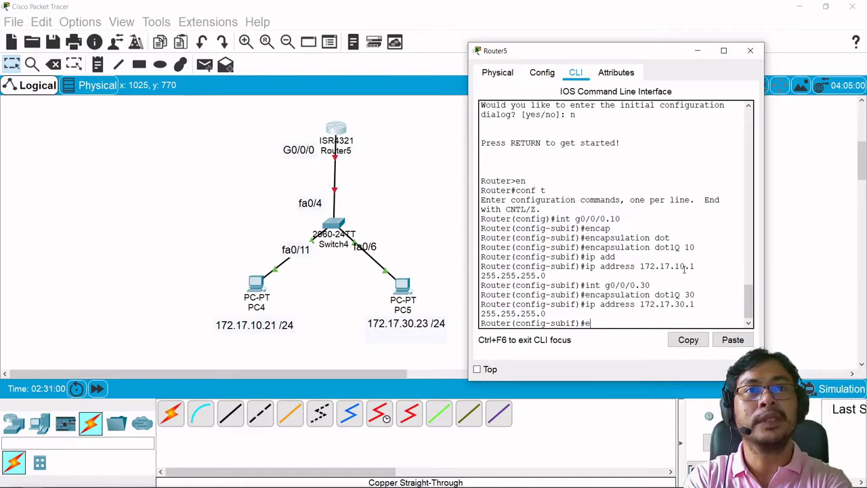
key("BackSpace")
type("i")
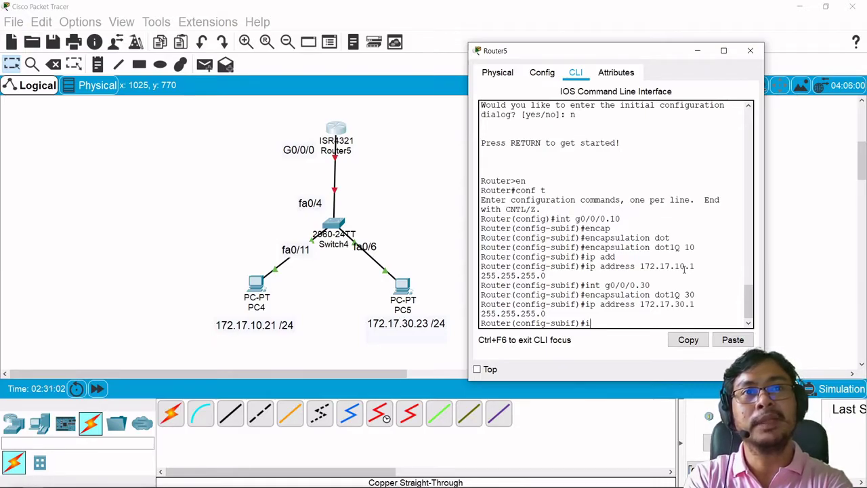
type("nt g0/0/0")
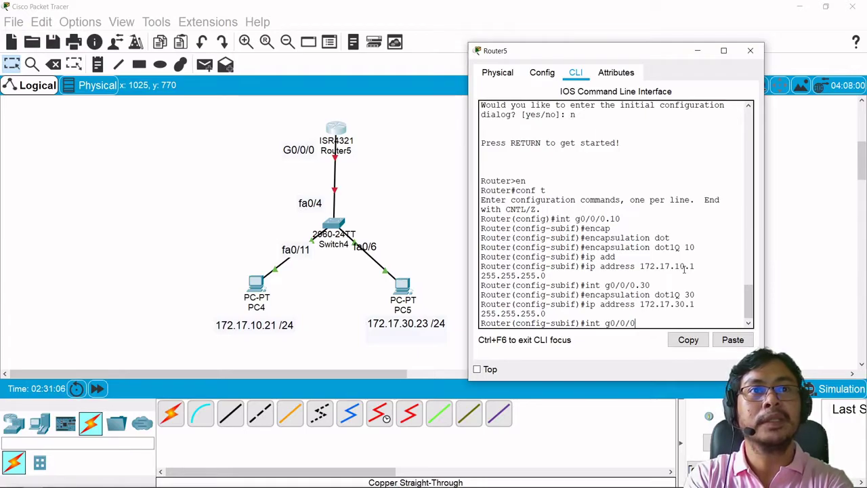
key("Return")
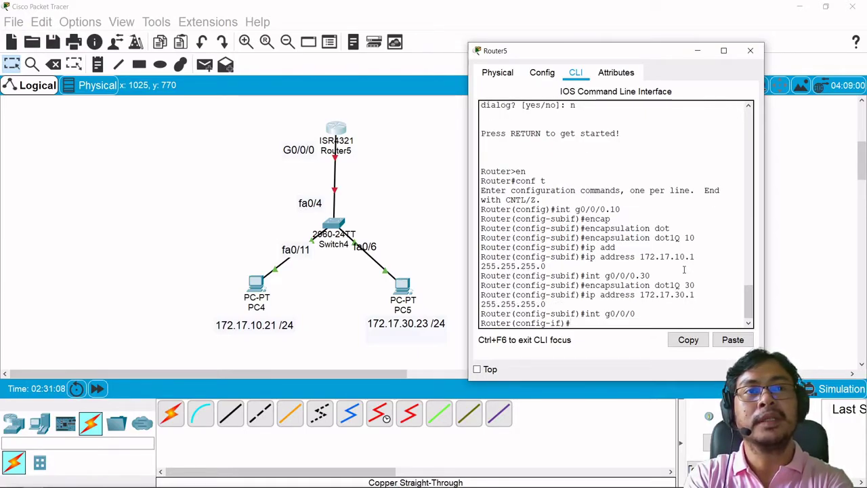
type("no shut")
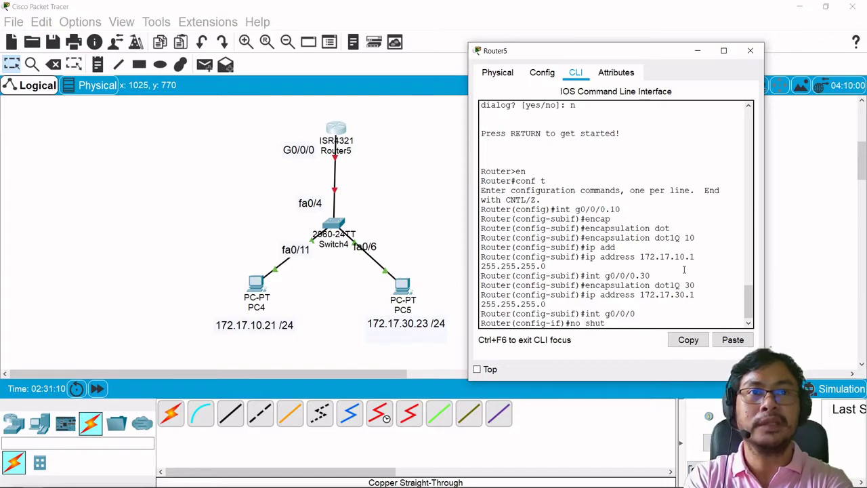
key("Return")
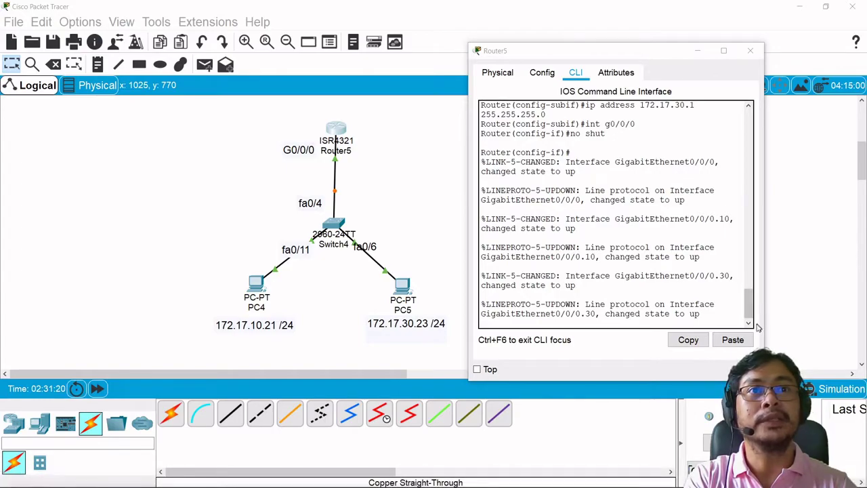
left_click(752, 51)
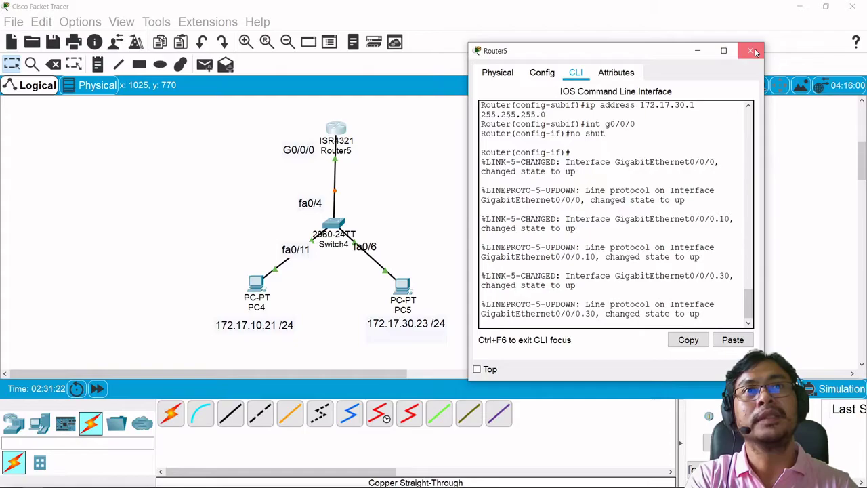
left_click(754, 52)
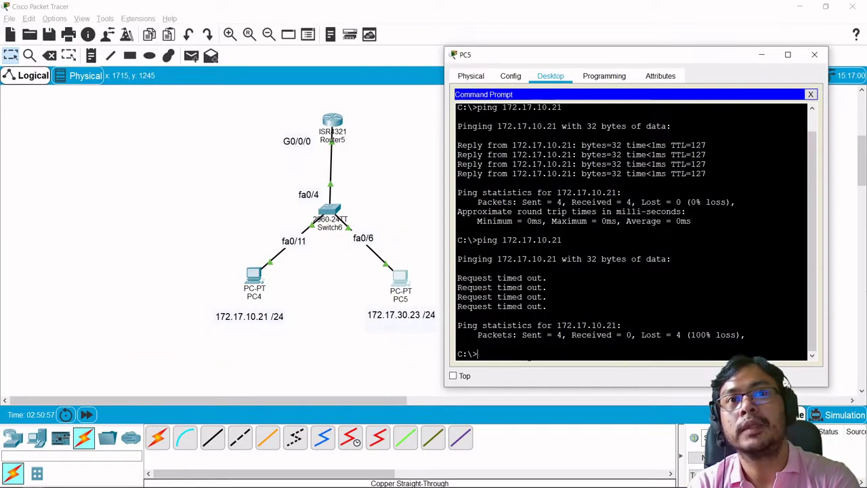
- Ping PC4 at 172.17.10.21 from PC5's command prompt, then close PC5's window
type("ping 172")
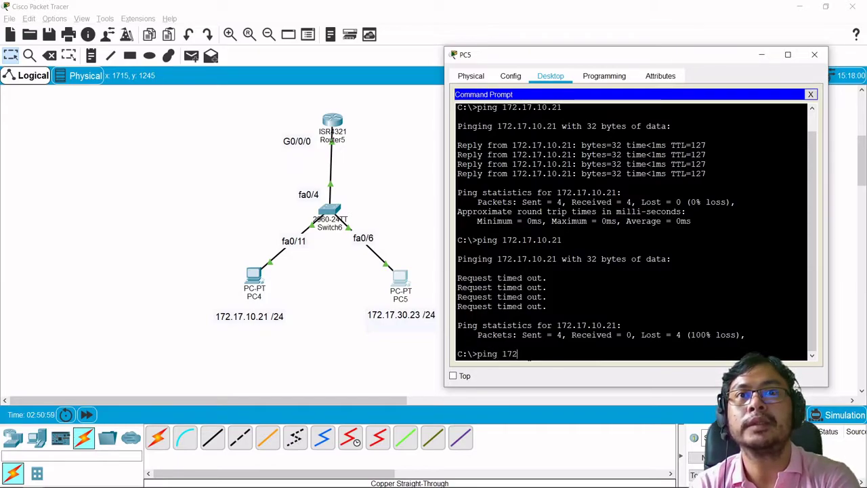
type(".17.")
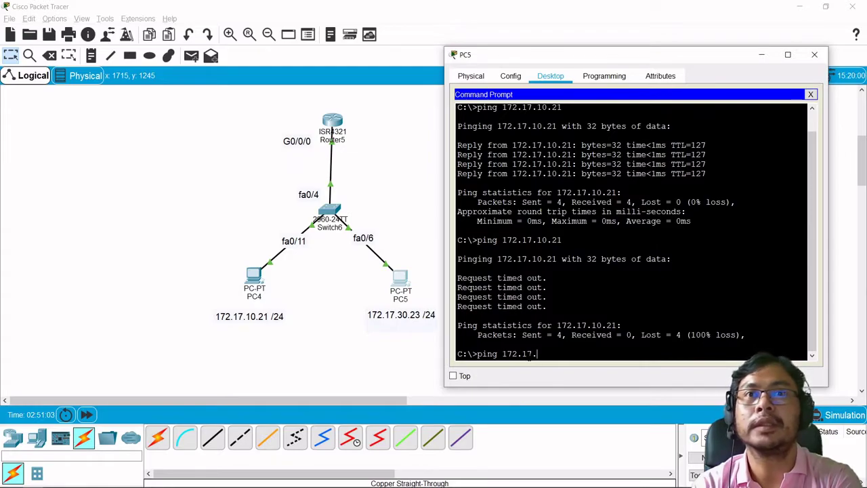
type("10.21")
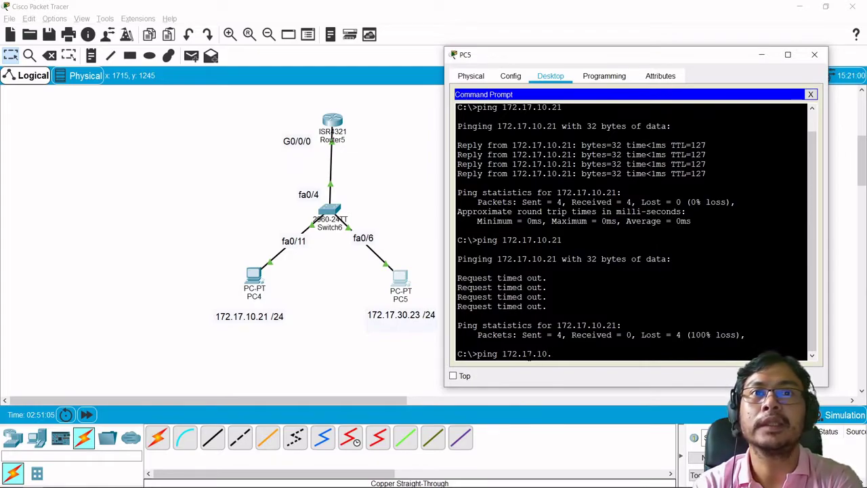
key("Return")
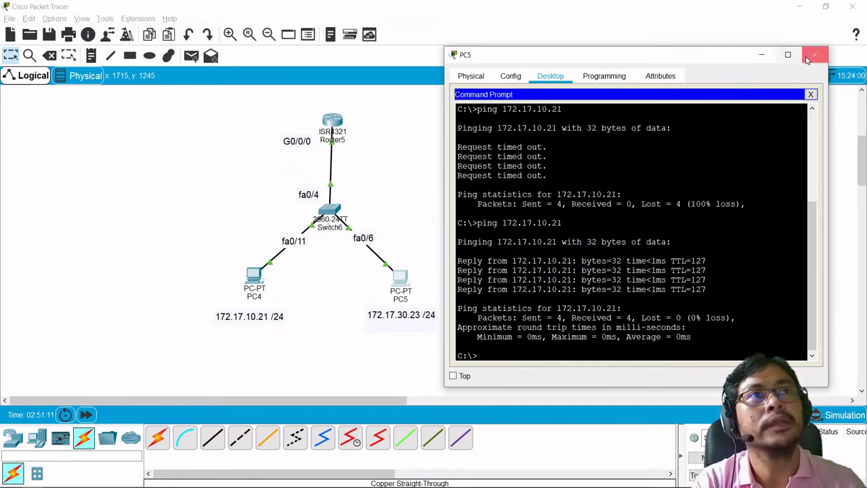
left_click(813, 54)
- Open PC4's command prompt, with its window moved clear of the topology, and go to the latest prompt line
left_click(250, 273)
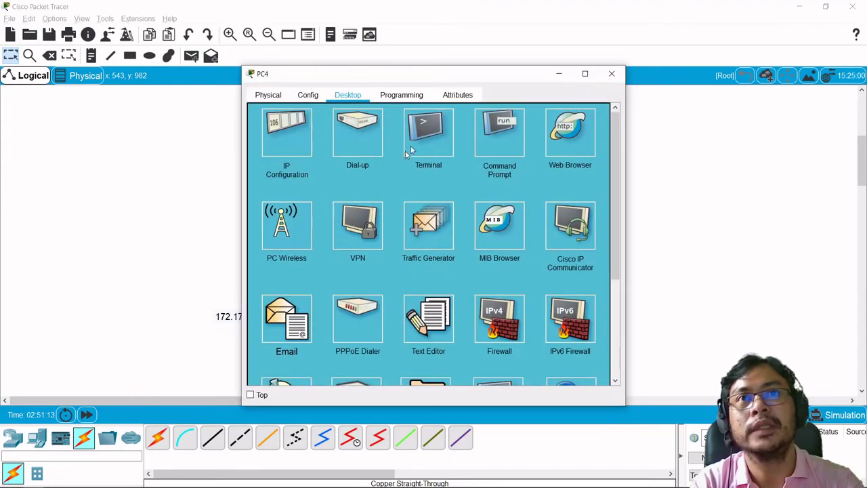
left_click_drag(454, 75, 653, 67)
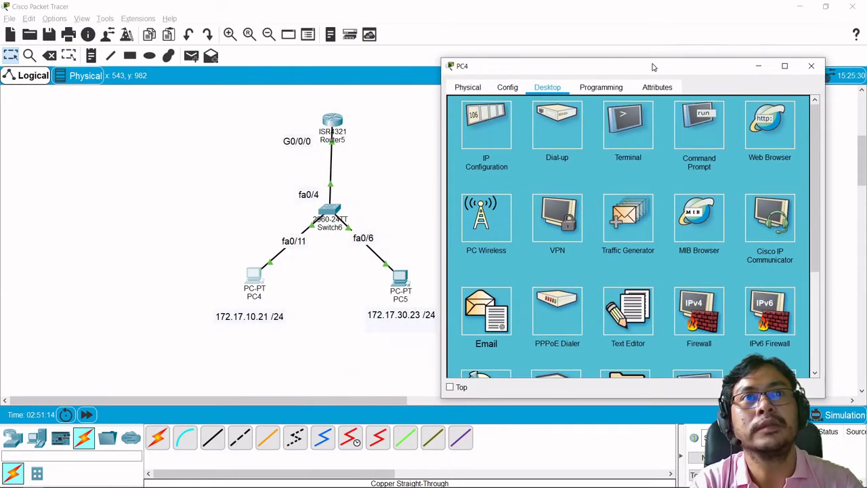
left_click(639, 135)
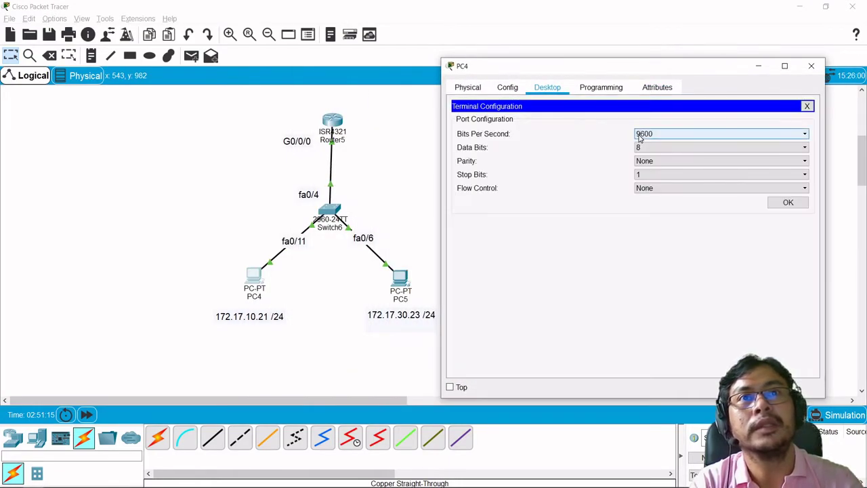
left_click(807, 106)
left_click(680, 112)
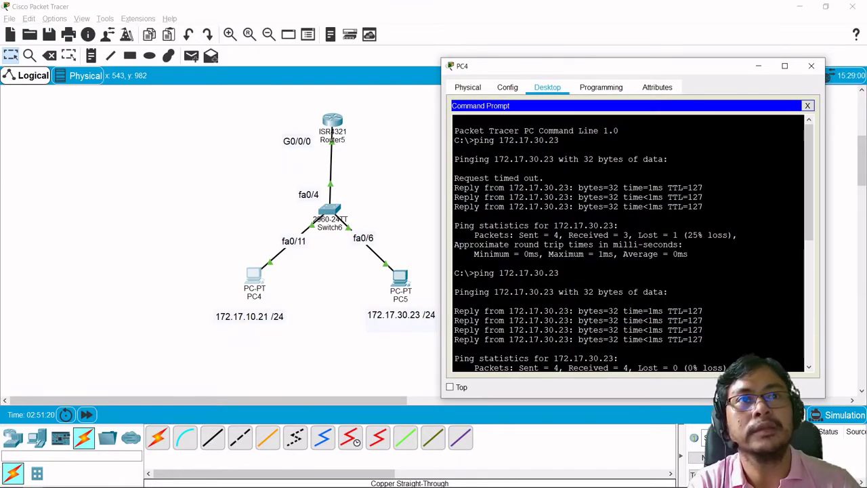
scroll(629, 244, "down", 10)
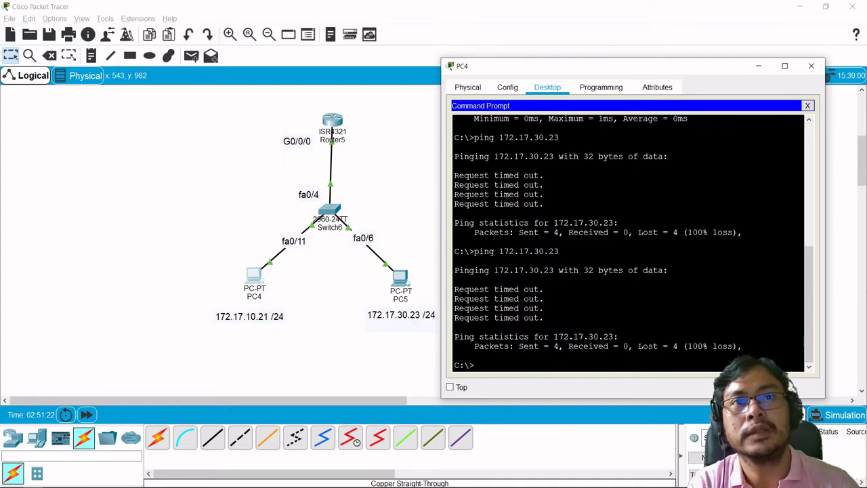
- Ping PC5 at 172.17.30.23 from PC4's command prompt and close PC4's window
type("ping 17")
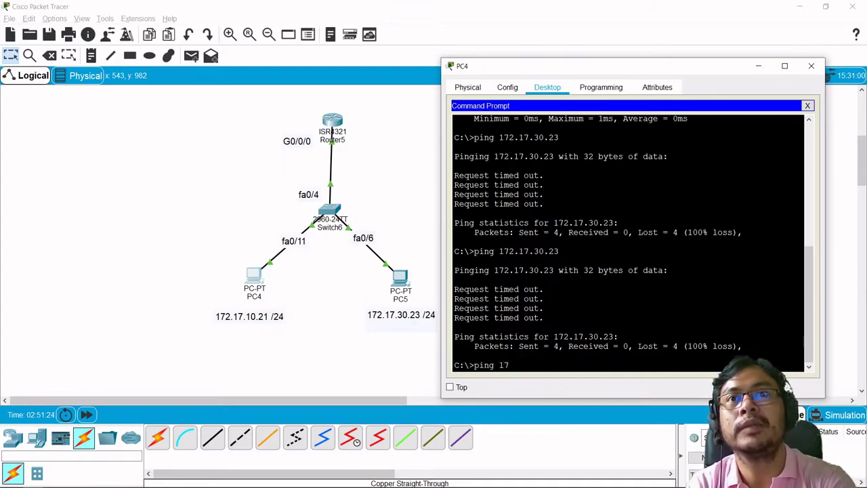
type("2.17.10.21")
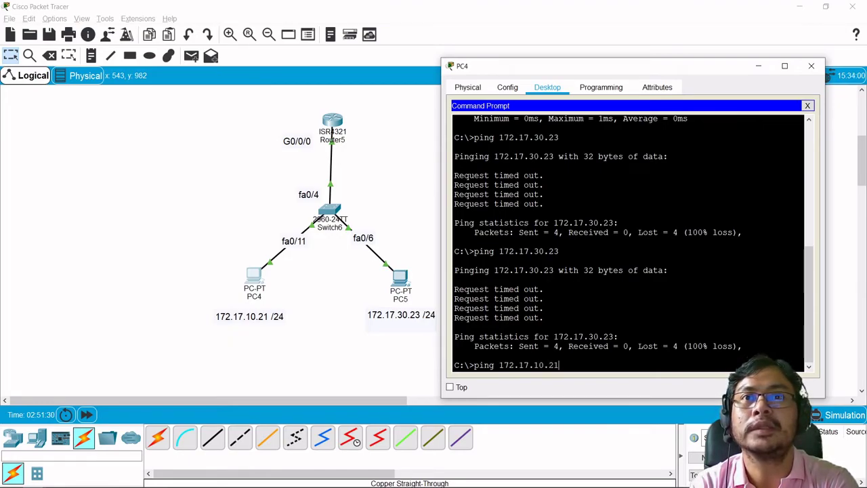
key("BackSpace")
key("BackSpace")
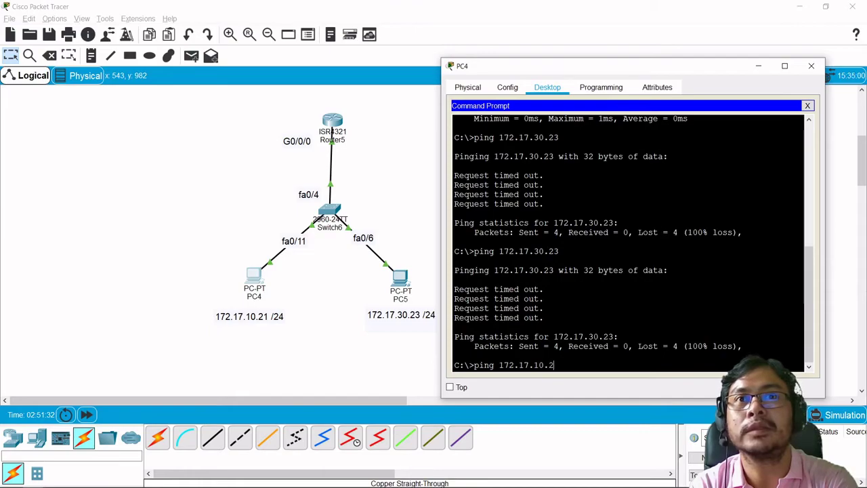
key("BackSpace")
key("BackSpace")
key("BackSpace")
type("30.23")
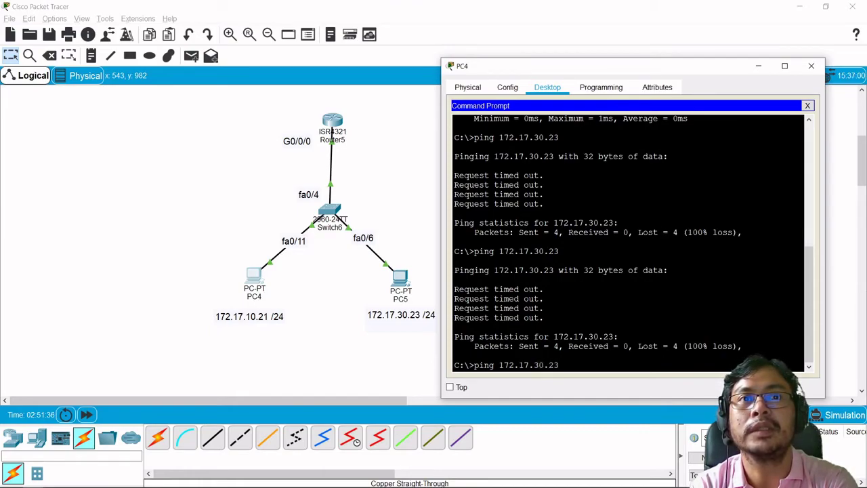
key("Return")
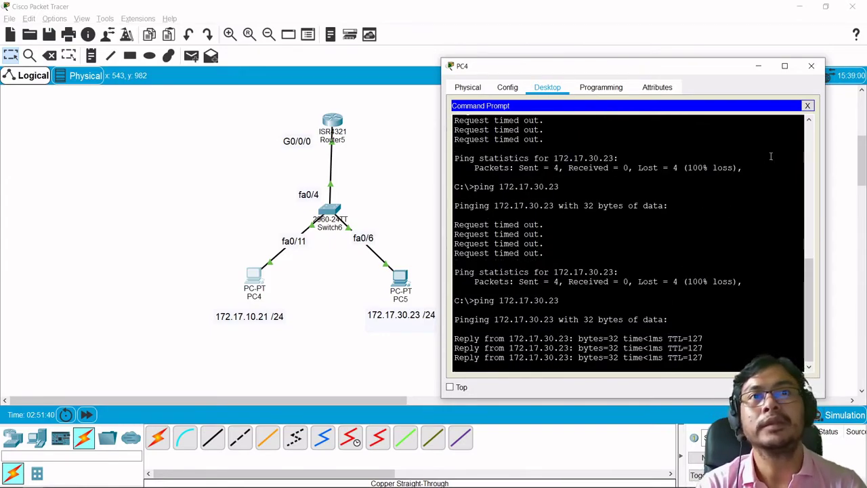
left_click(811, 66)
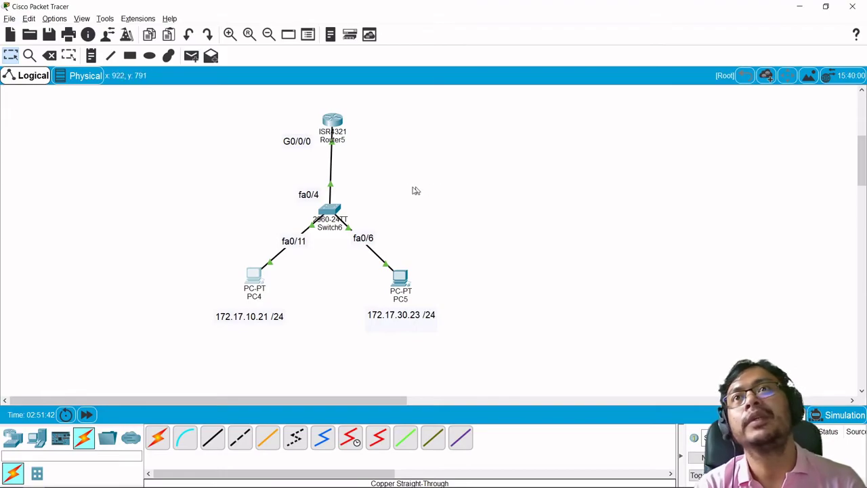